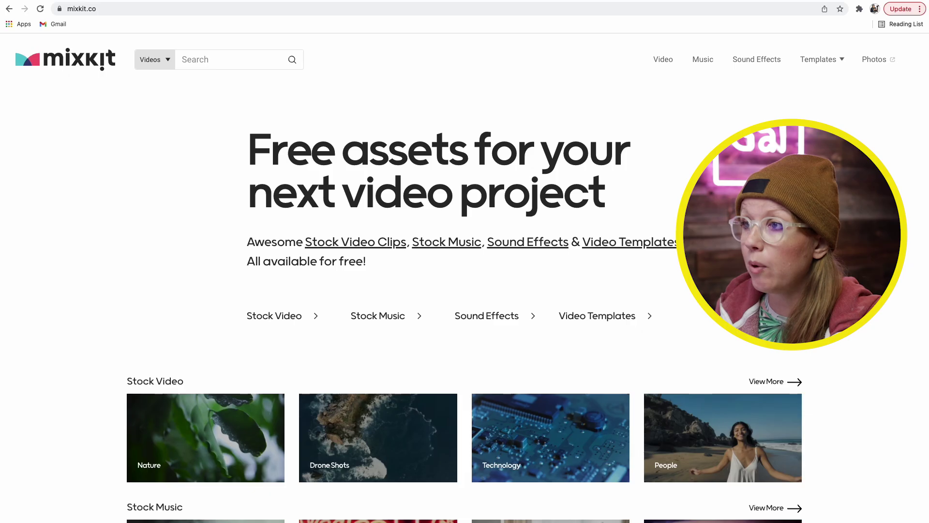
# Step: Find the Outlined framed title among Mixkit's Premiere Pro title templates and download it free
pyautogui.click(597, 317)
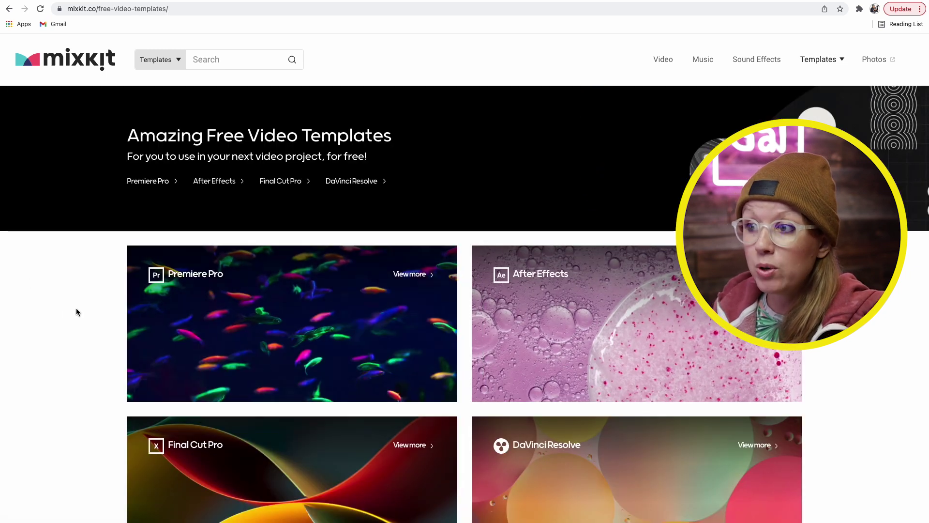
pyautogui.scroll(-1, 76, 311)
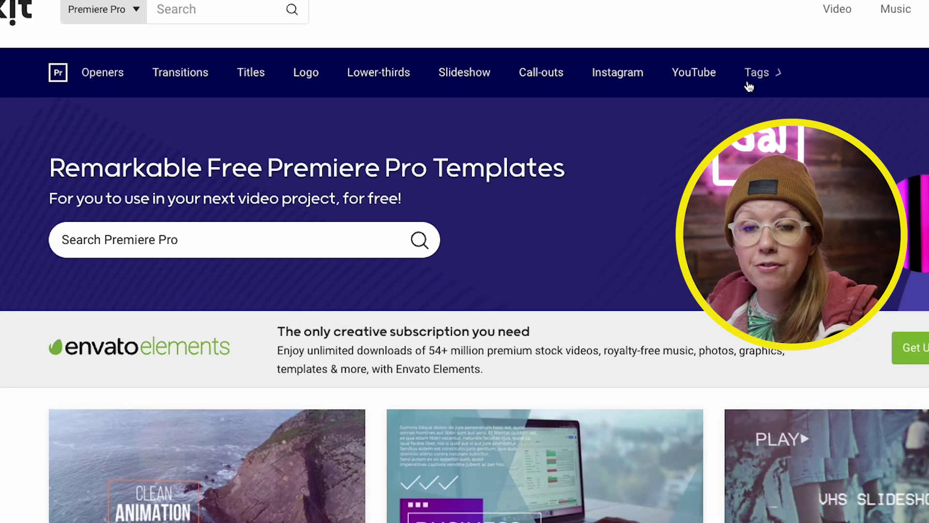
pyautogui.click(251, 77)
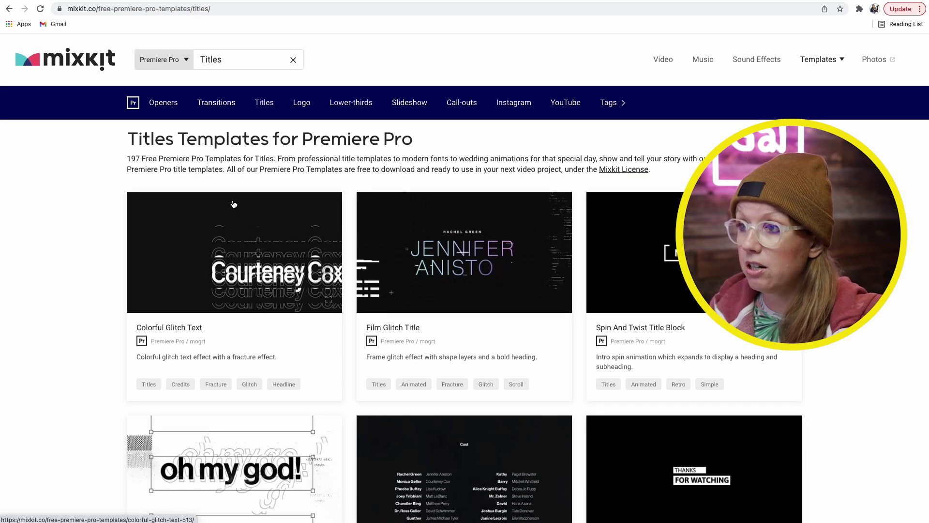
pyautogui.scroll(-2, 233, 204)
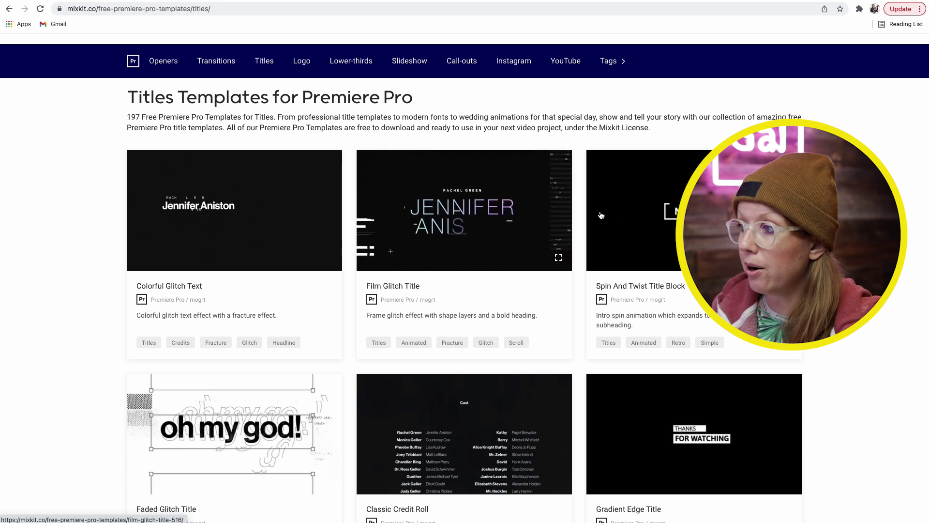
pyautogui.scroll(-3, 549, 275)
pyautogui.scroll(-15, 550, 280)
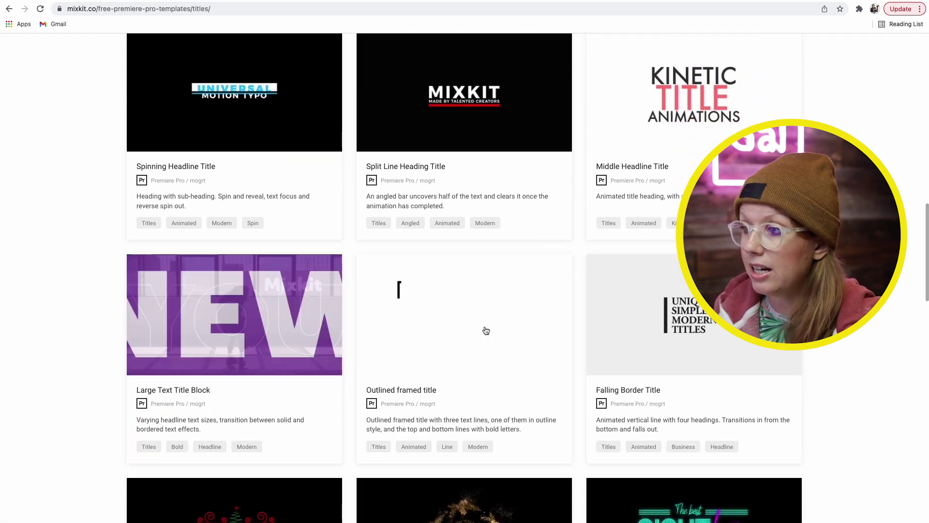
pyautogui.click(482, 329)
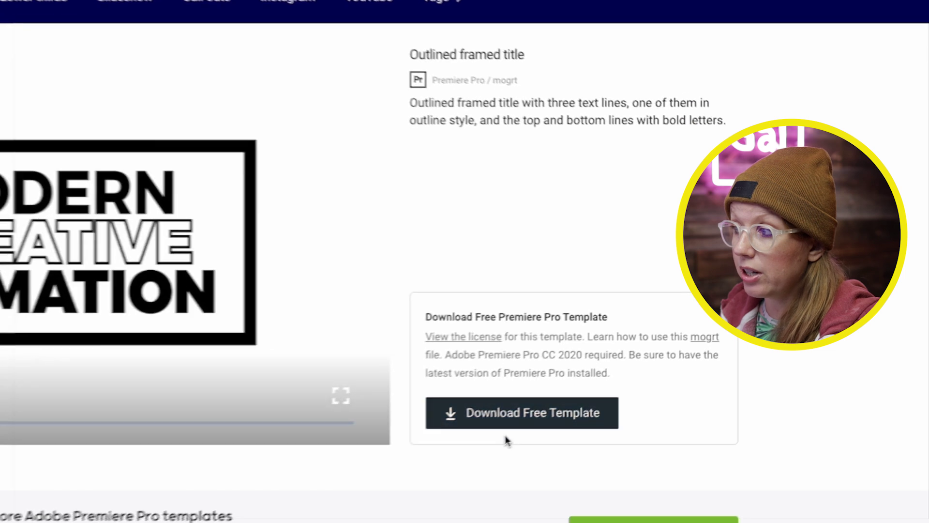
pyautogui.click(510, 420)
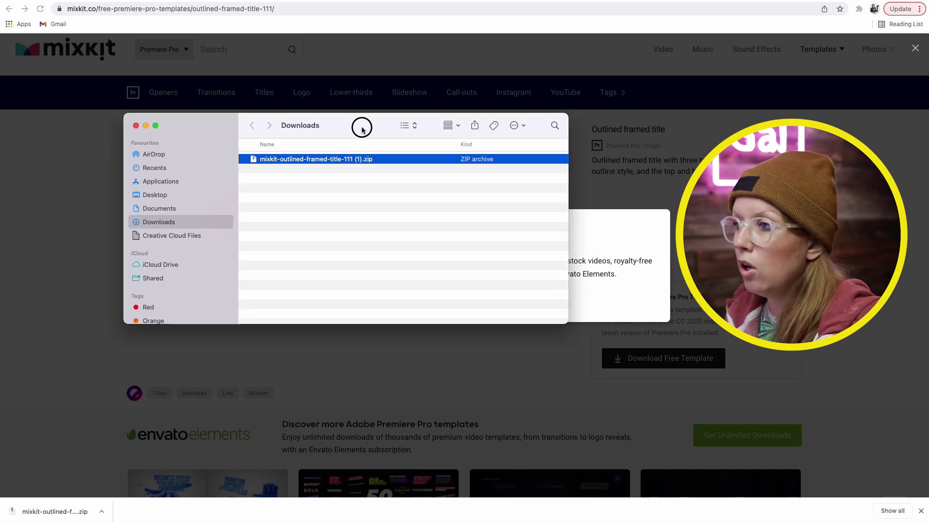
# Step: Unzip the template archive in Downloads and preview mixkit-111-preview.mp4, then select mixkit-111-fonts.txt
pyautogui.moveTo(363, 124); pyautogui.dragTo(393, 137)
pyautogui.doubleClick(283, 164)
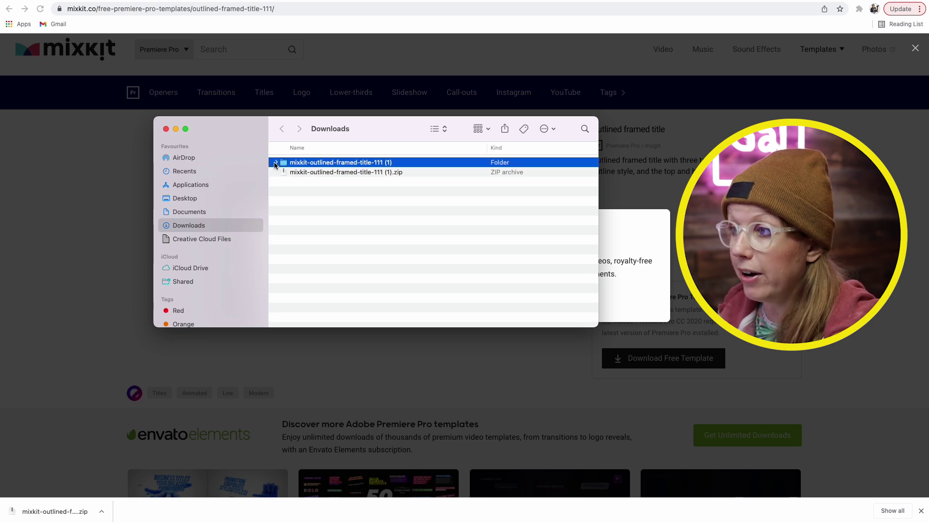
pyautogui.click(275, 163)
pyautogui.press('space')
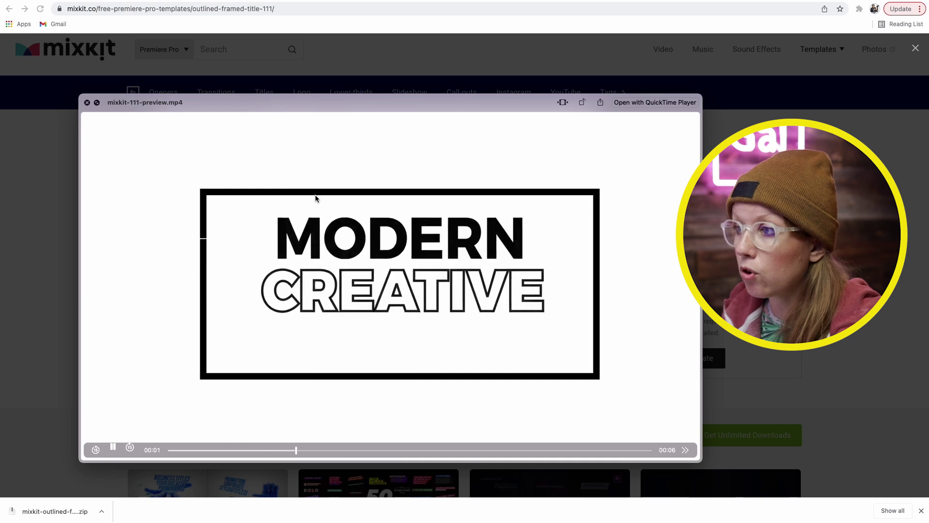
pyautogui.press('space')
pyautogui.click(331, 182)
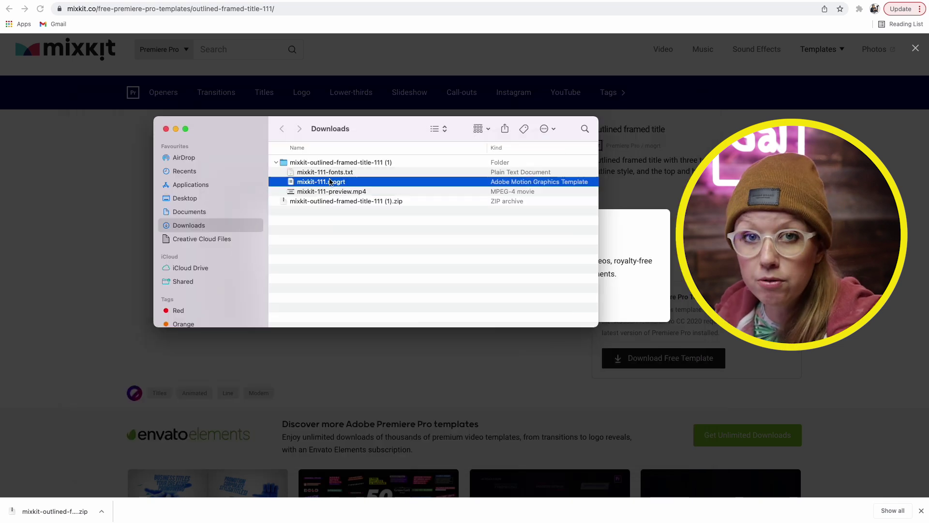
pyautogui.click(330, 173)
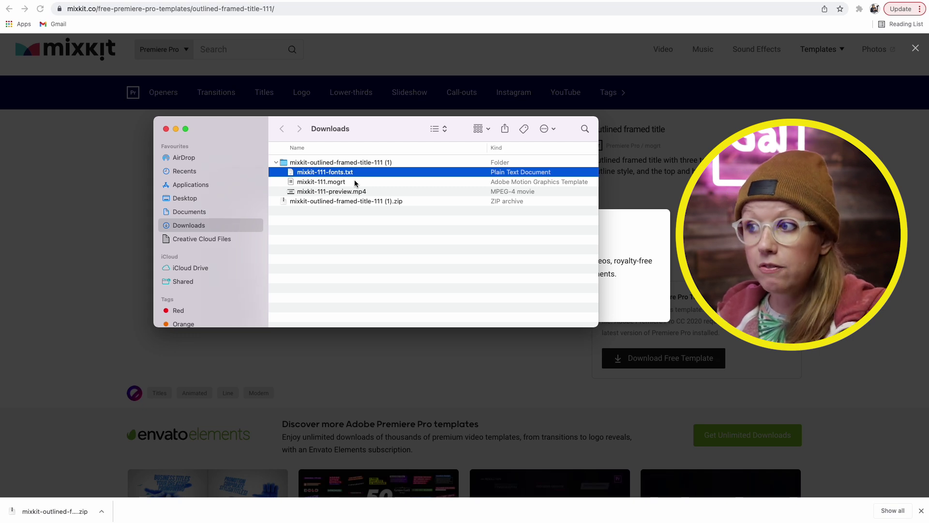
# Step: Quick Look mixkit-111-fonts.txt to read the required fonts: Bebas Neue, Montserrat and Kanit
pyautogui.press('space')
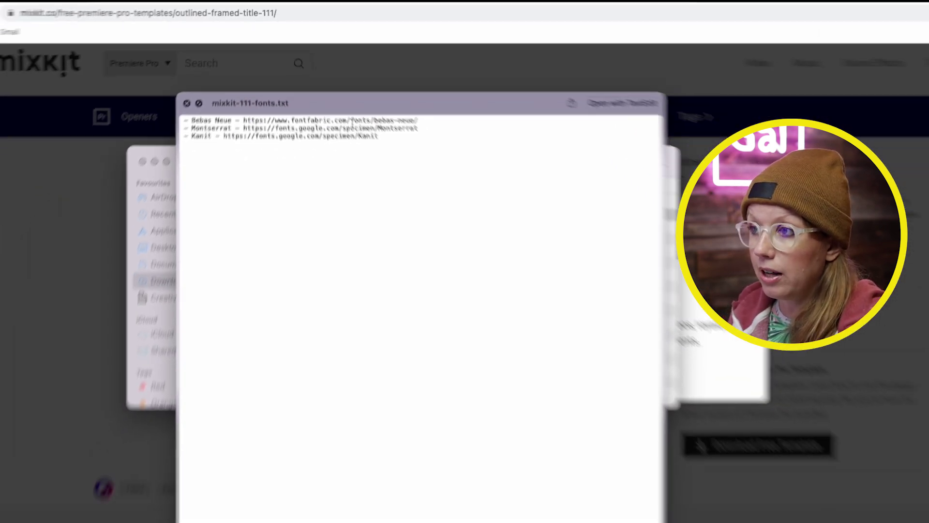
pyautogui.press('space')
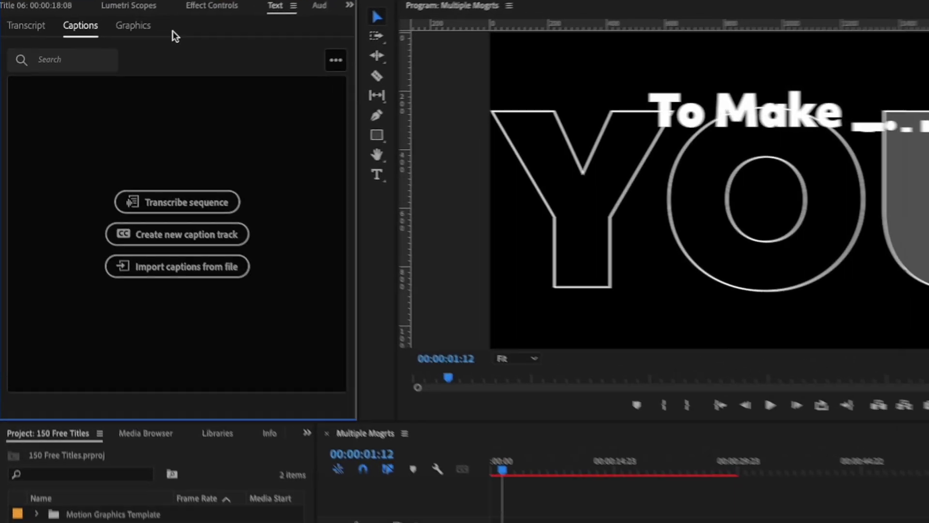
# Step: Scrub the sequence from 00:00:04:00 and select the Isometric title's MODERN text for editing
pyautogui.click(136, 29)
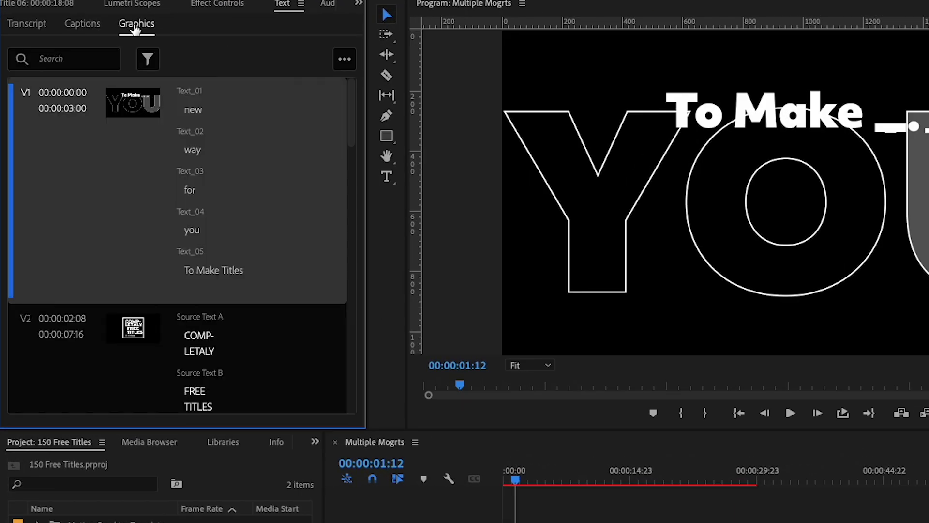
pyautogui.moveTo(350, 116)
pyautogui.mouseDown()
pyautogui.moveTo(346, 206)
pyautogui.moveTo(344, 112)
pyautogui.mouseUp()
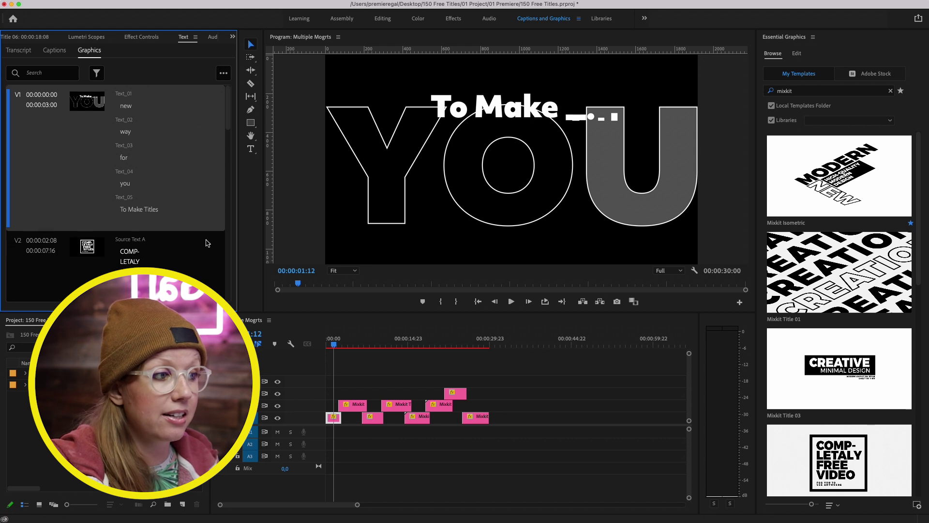
pyautogui.click(347, 344)
pyautogui.moveTo(352, 347); pyautogui.dragTo(388, 346)
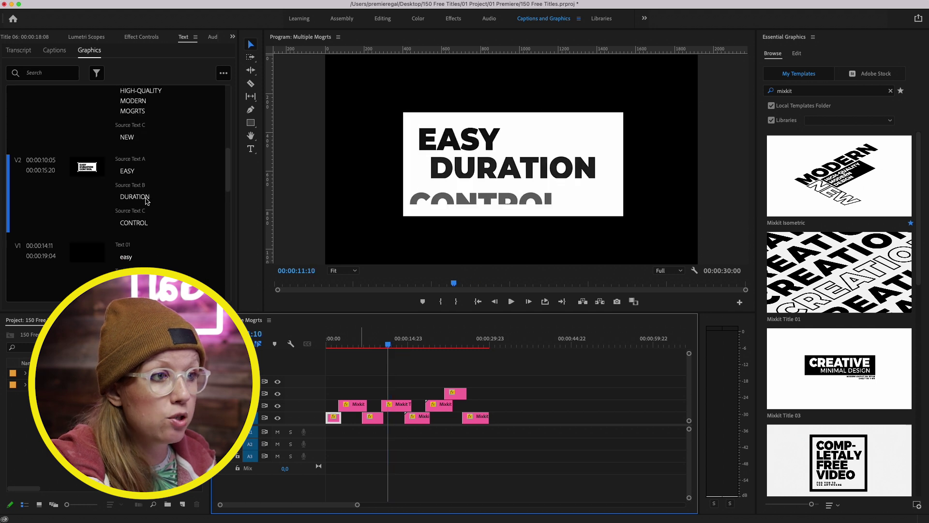
pyautogui.click(127, 137)
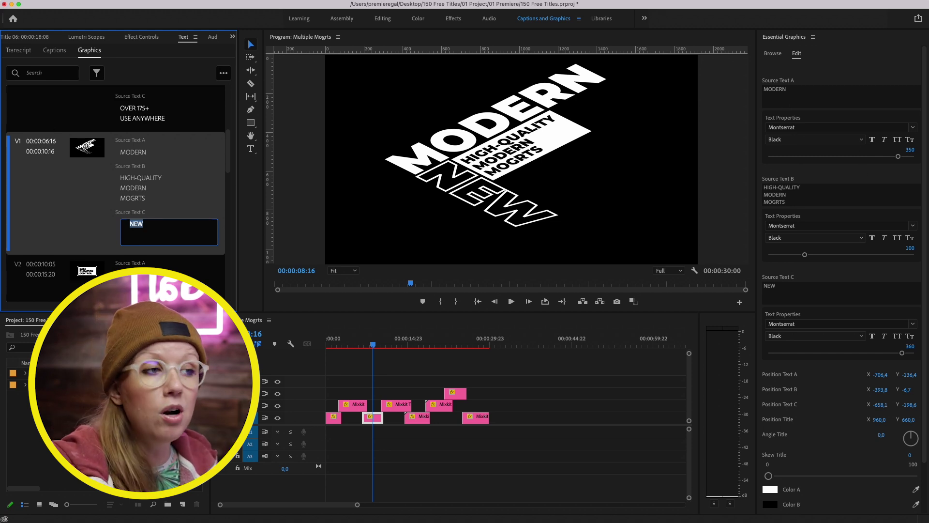
pyautogui.click(54, 50)
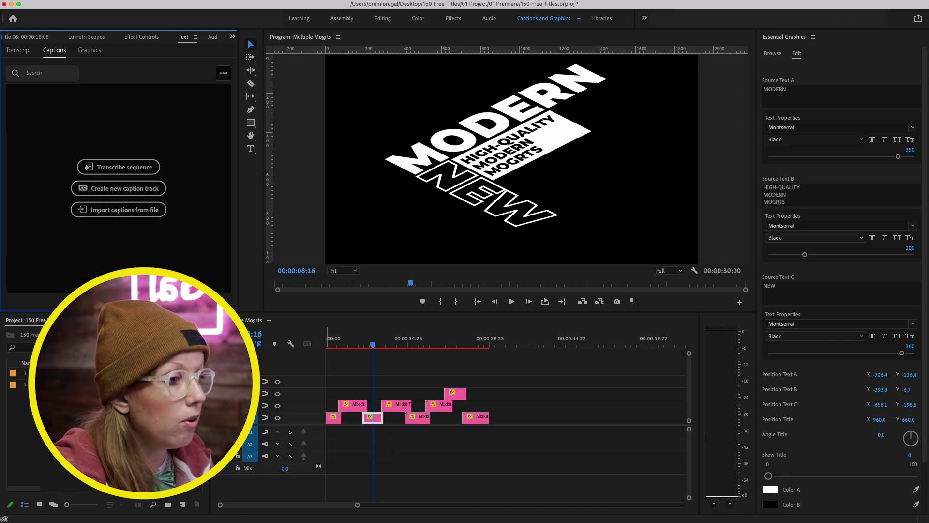
pyautogui.press('super+Tab')
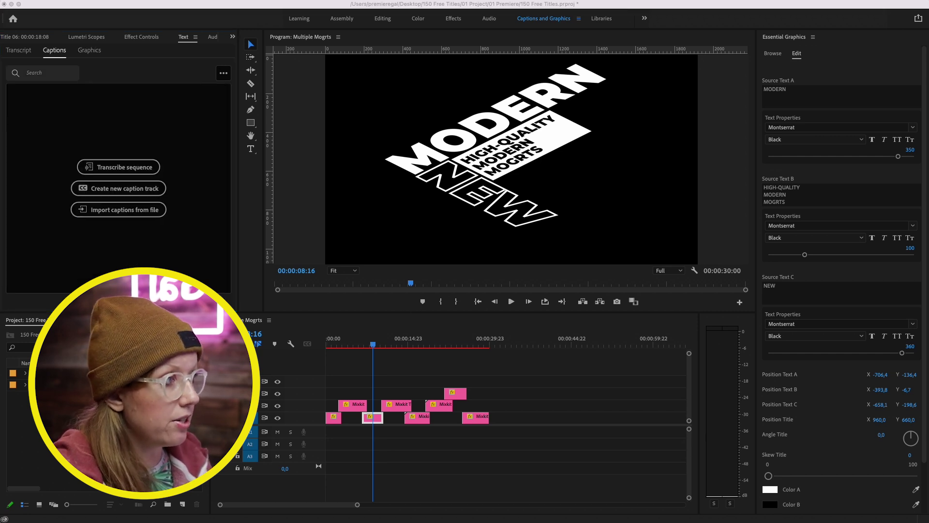
# Step: Drag mixkit-111.mogrt from Downloads into Essential Graphics Browse and scroll down to Title 02
pyautogui.click(776, 59)
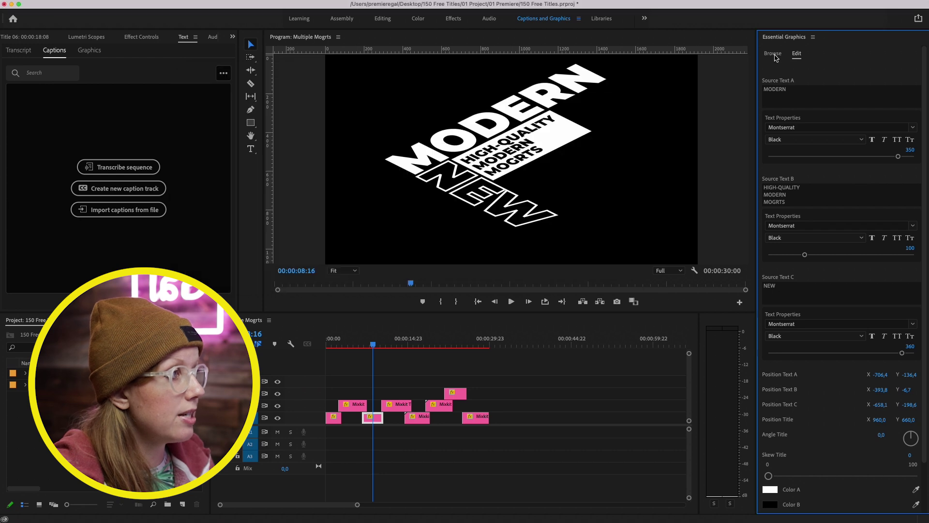
pyautogui.click(773, 55)
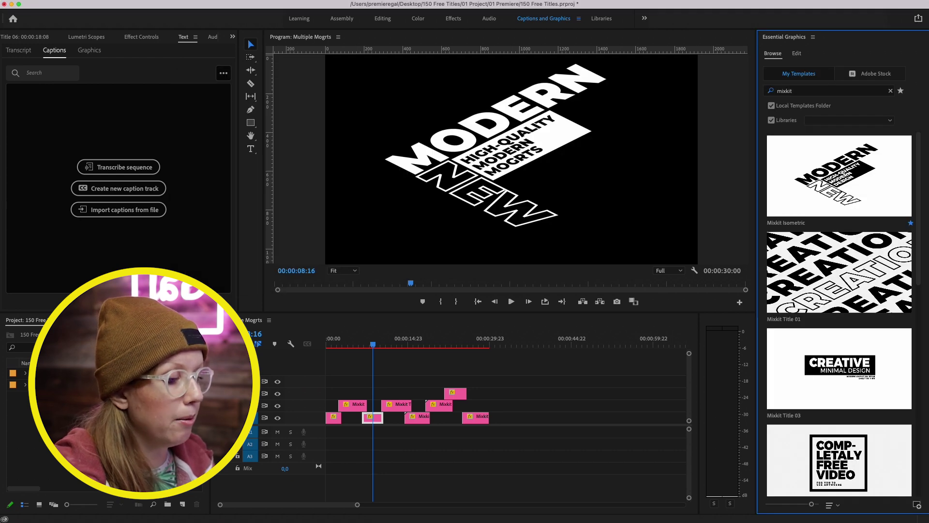
pyautogui.press('super+Tab')
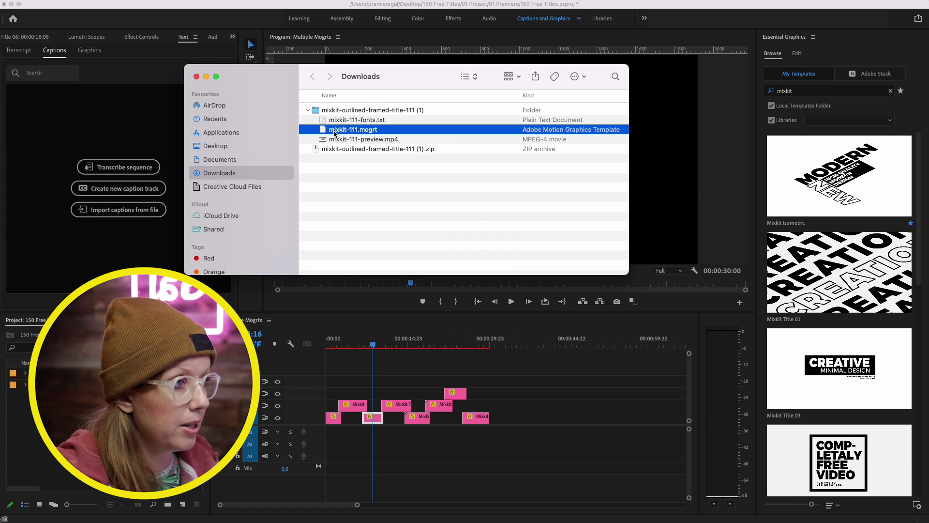
pyautogui.moveTo(334, 132); pyautogui.dragTo(795, 214)
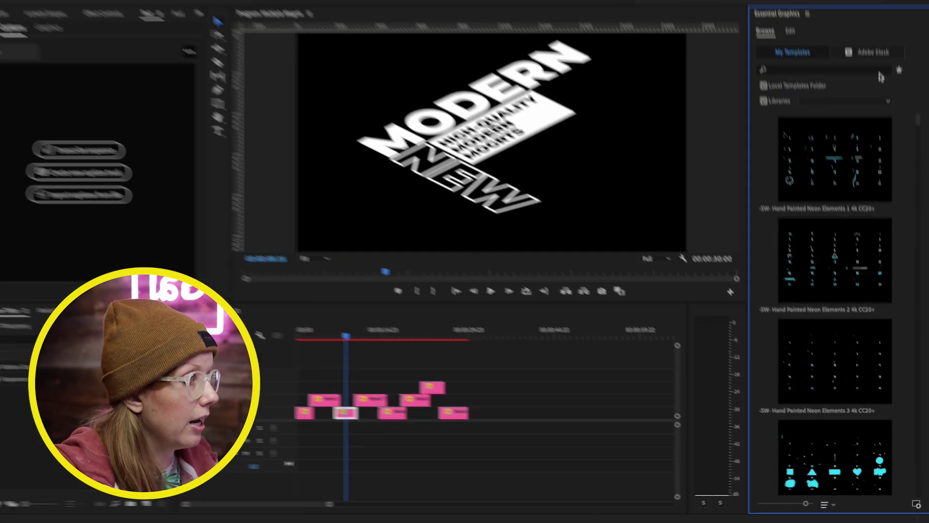
pyautogui.moveTo(919, 143); pyautogui.dragTo(918, 313)
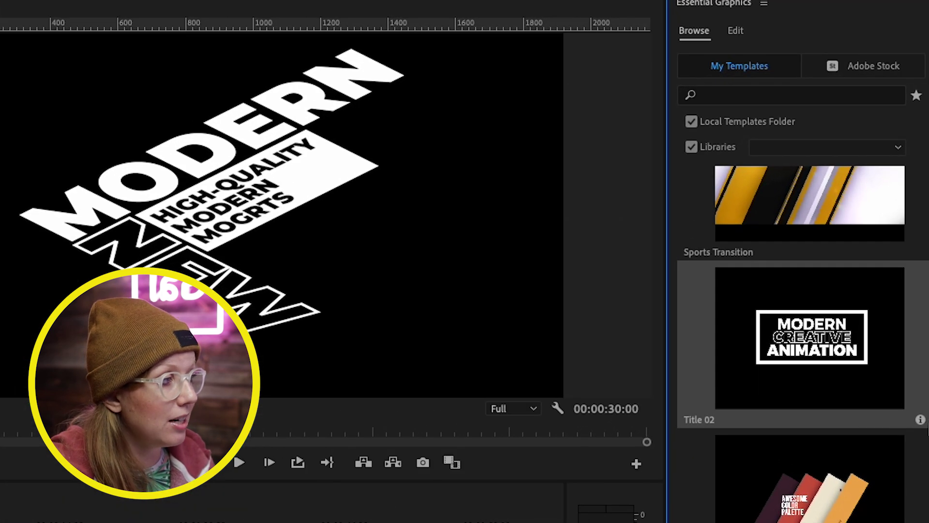
# Step: Rename the Title 02 template to Mixkit Title 02 with keywords 'modern creative animation'
pyautogui.click(920, 419)
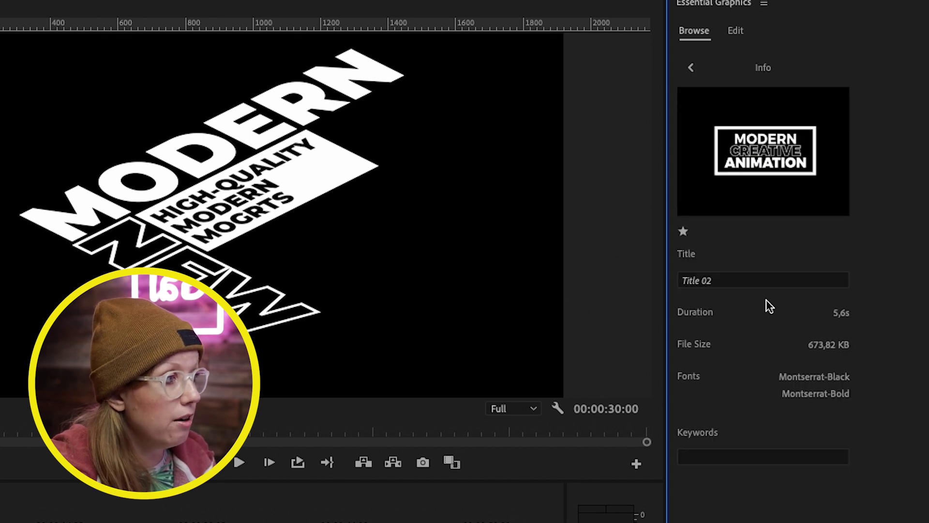
pyautogui.click(683, 282)
pyautogui.write('Mixkit')
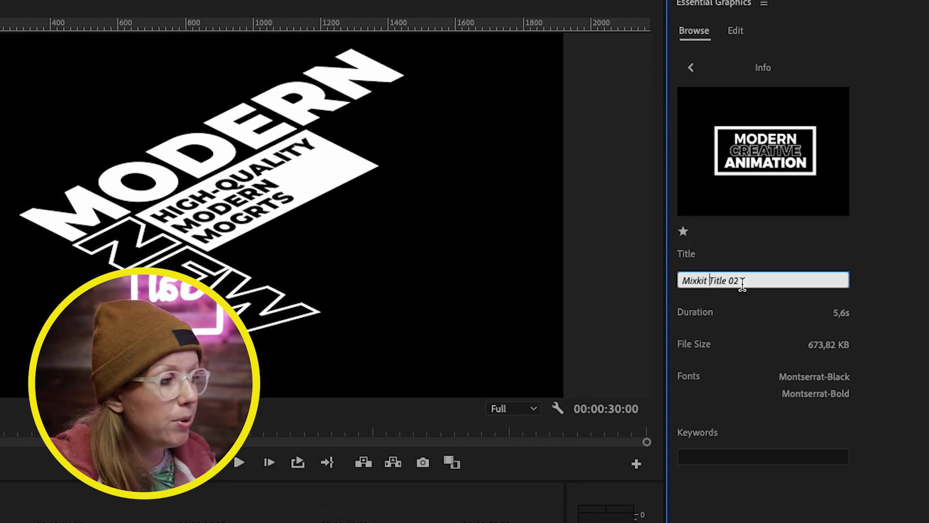
pyautogui.click(712, 458)
pyautogui.write('modern creative a')
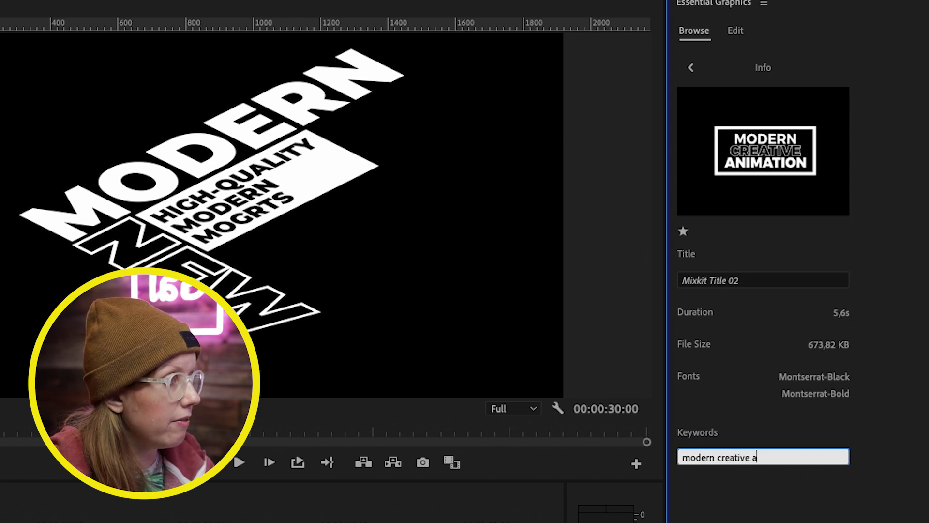
pyautogui.write('nimation')
pyautogui.click(690, 68)
# Step: Search My Templates for 'mixkit modern'
pyautogui.click(716, 97)
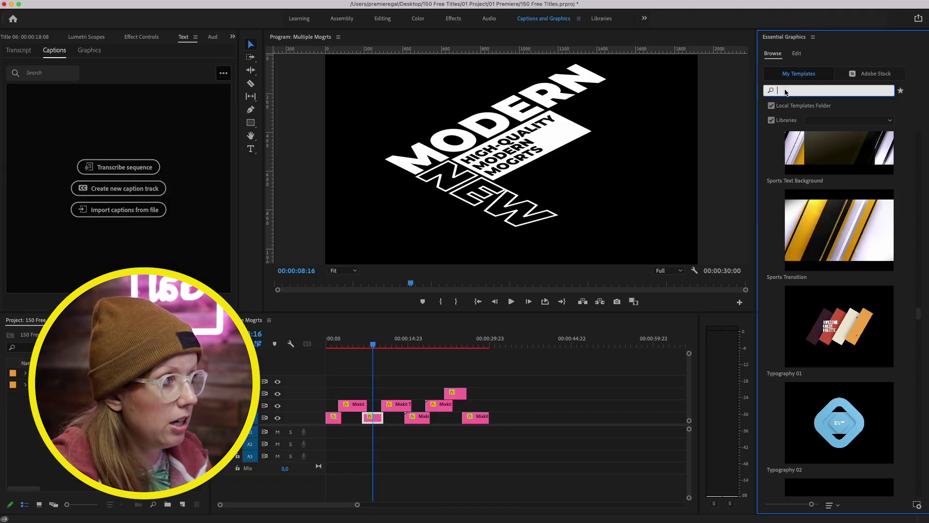
pyautogui.write('mixkit modern')
pyautogui.press('Return')
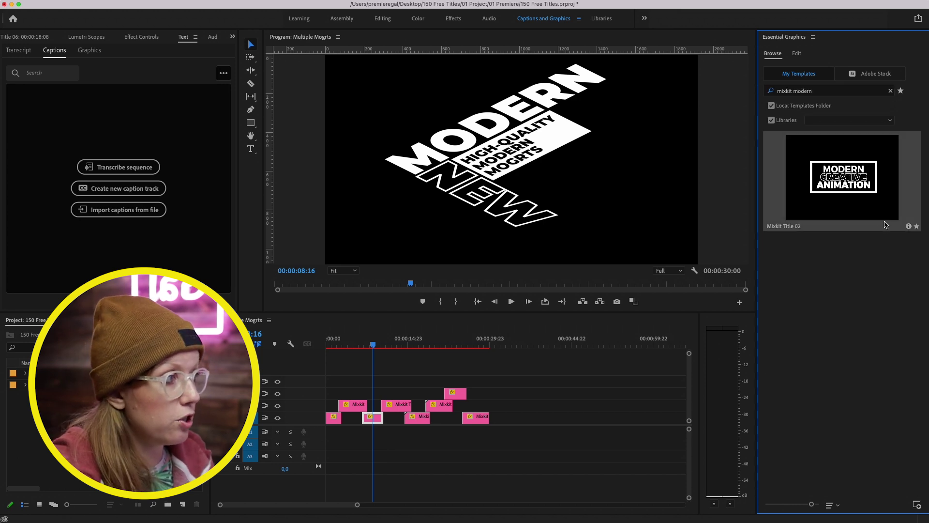
# Step: Star Mixkit Title 02 as a favourite and toggle the favourites-only filter on and off
pyautogui.click(917, 227)
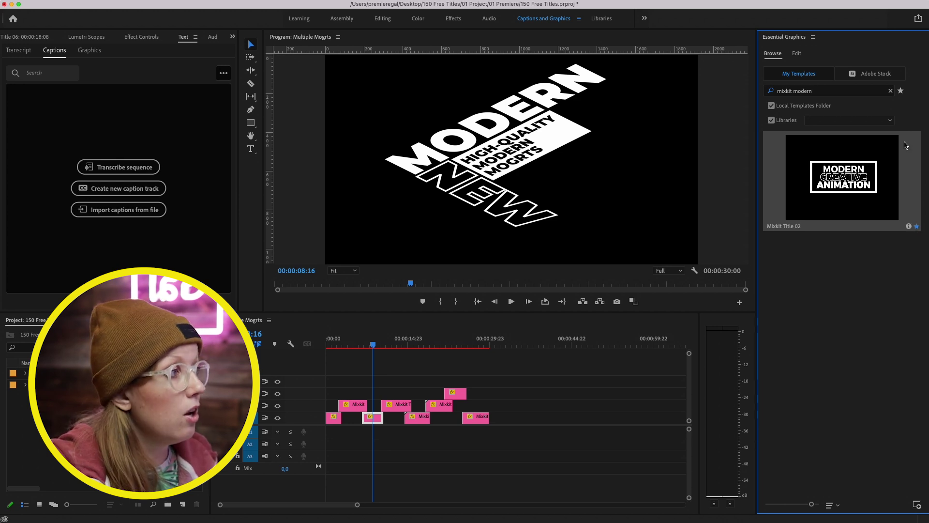
pyautogui.click(901, 92)
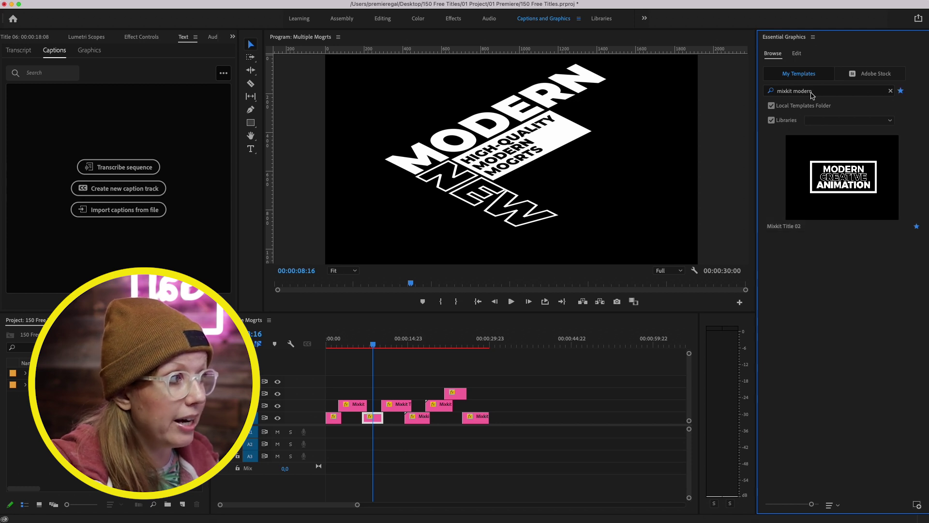
pyautogui.click(901, 92)
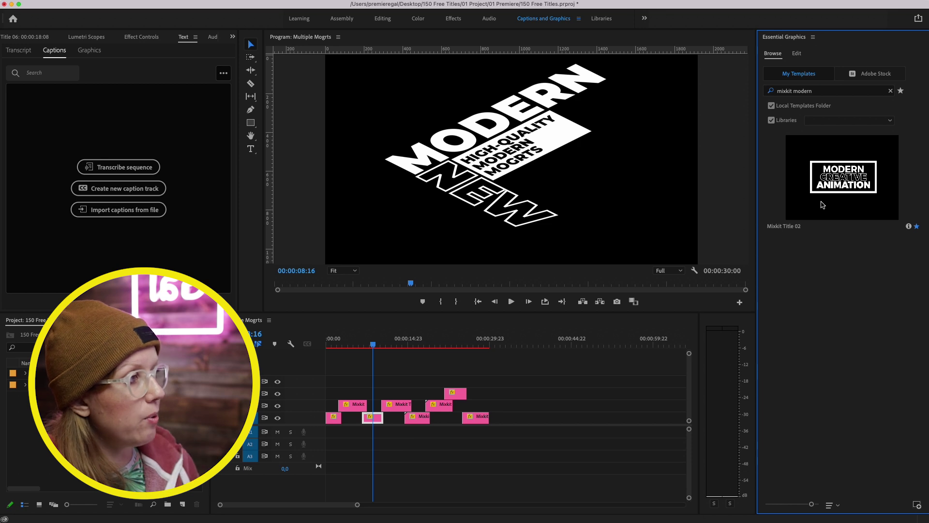
# Step: Trim the template search to 'mixkit' to list all Mixkit templates
pyautogui.click(818, 92)
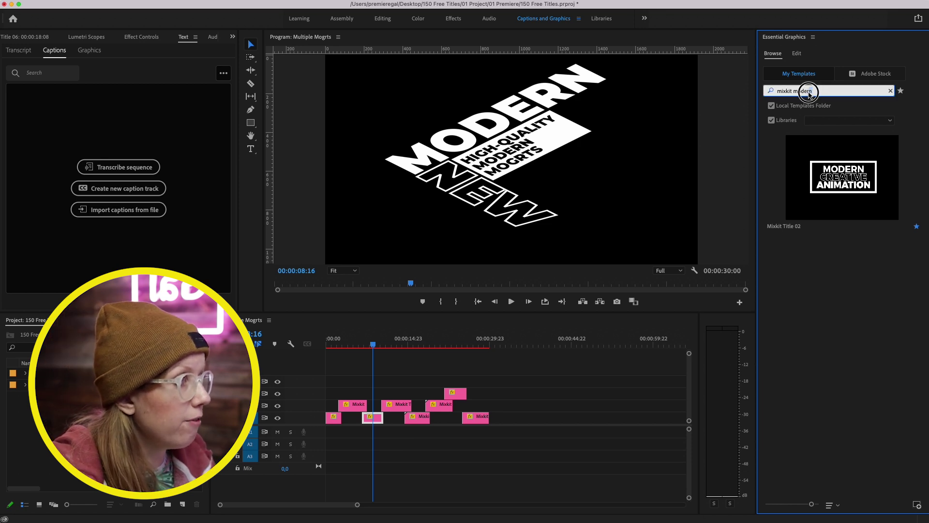
pyautogui.press('BackSpace')
pyautogui.press('BackSpace')
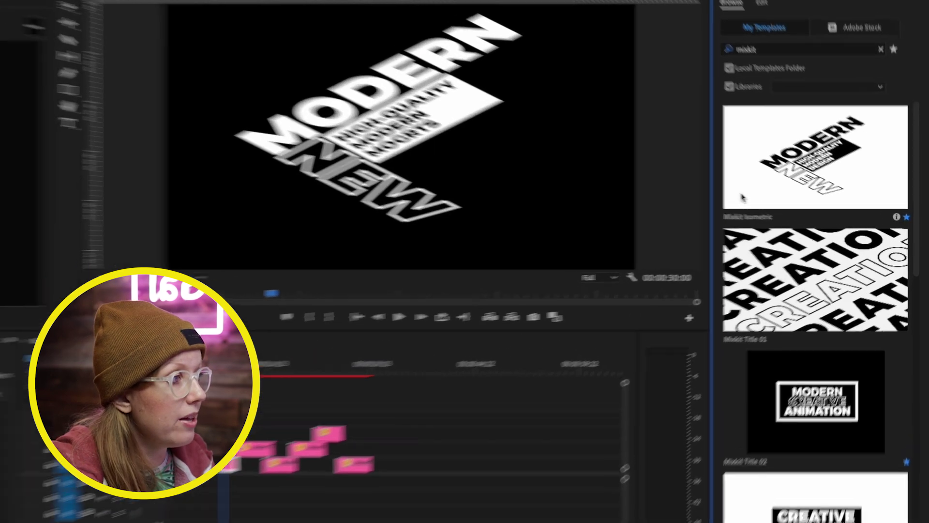
pyautogui.moveTo(779, 209)
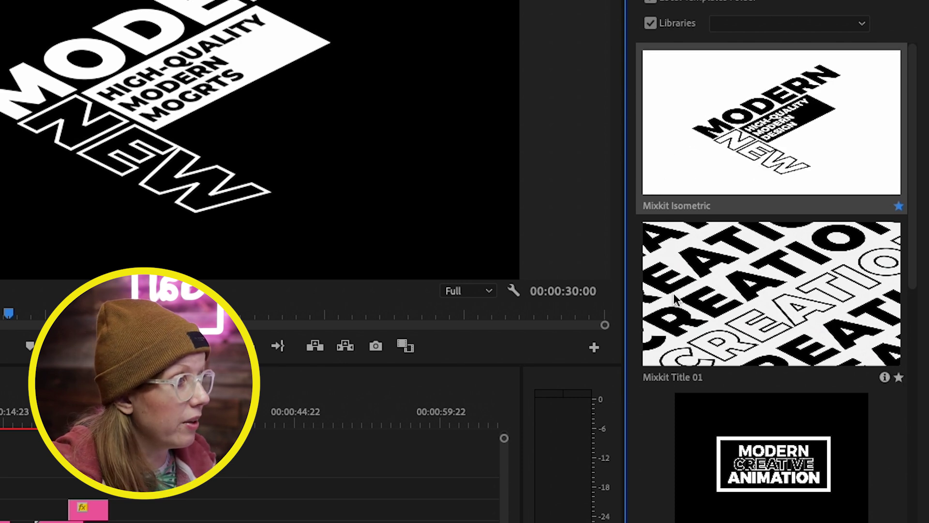
pyautogui.moveTo(684, 324)
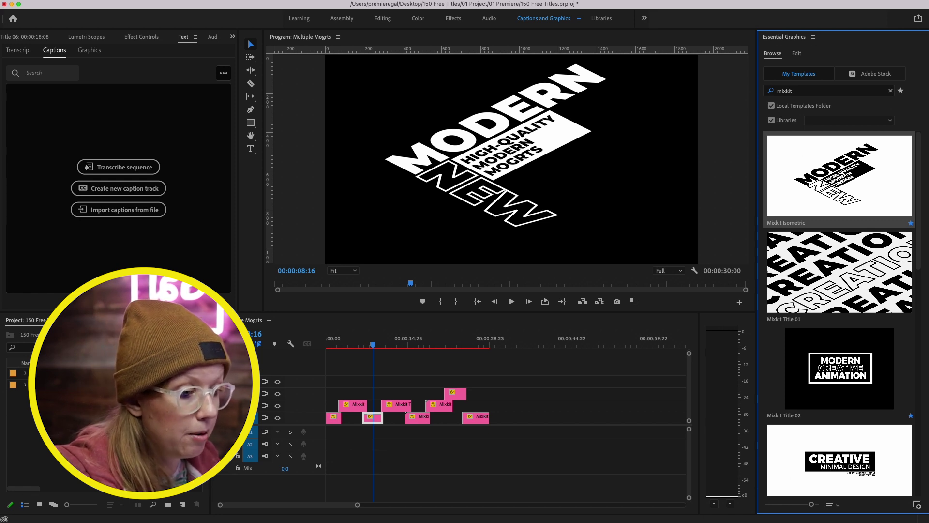
# Step: Drop the mixkit-111.mogrt in again and search the templates for 'Title 02'
pyautogui.press('super+Tab')
pyautogui.moveTo(466, 119); pyautogui.dragTo(824, 293)
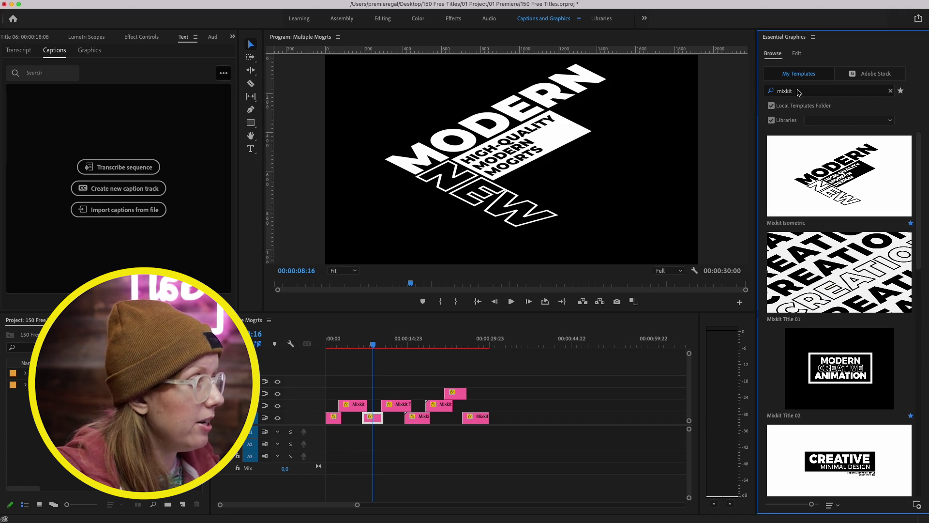
pyautogui.click(799, 92)
pyautogui.doubleClick(799, 92)
pyautogui.write('T')
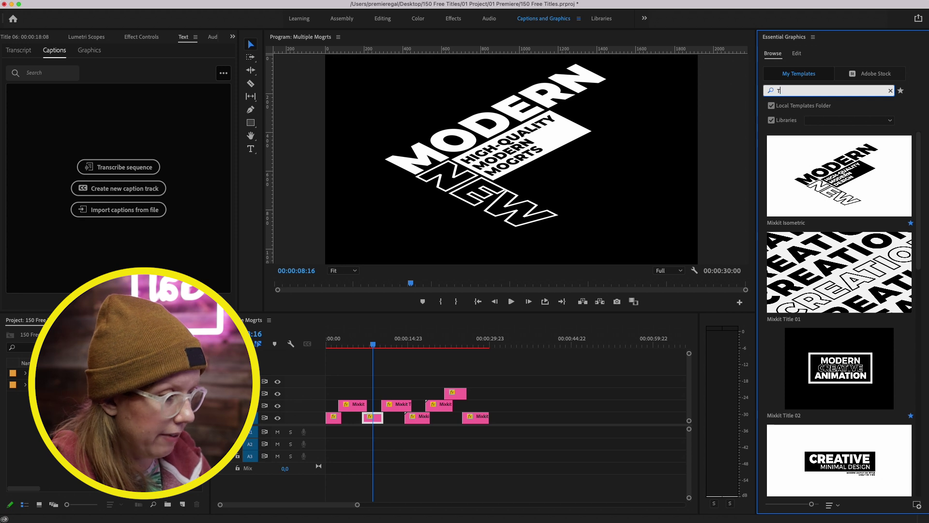
pyautogui.write('itle 01')
pyautogui.press('BackSpace')
pyautogui.write('2')
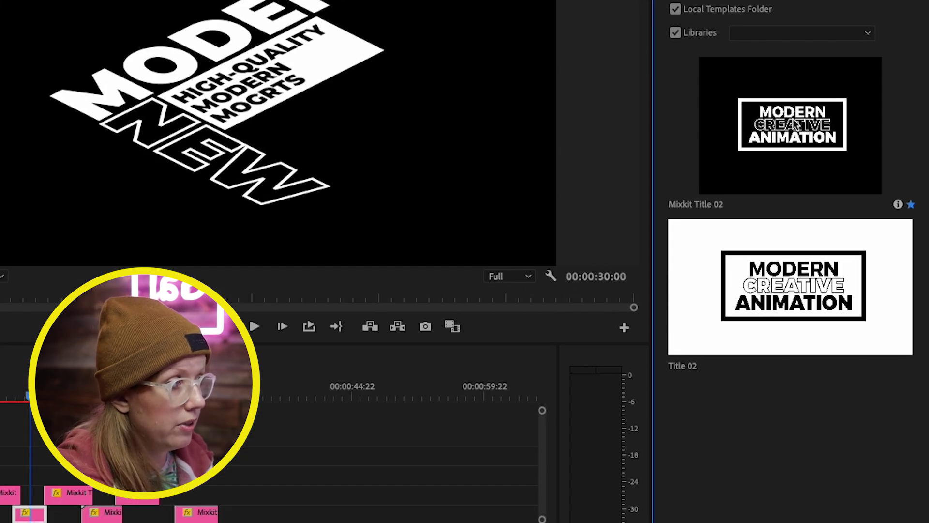
pyautogui.moveTo(709, 293); pyautogui.dragTo(710, 295)
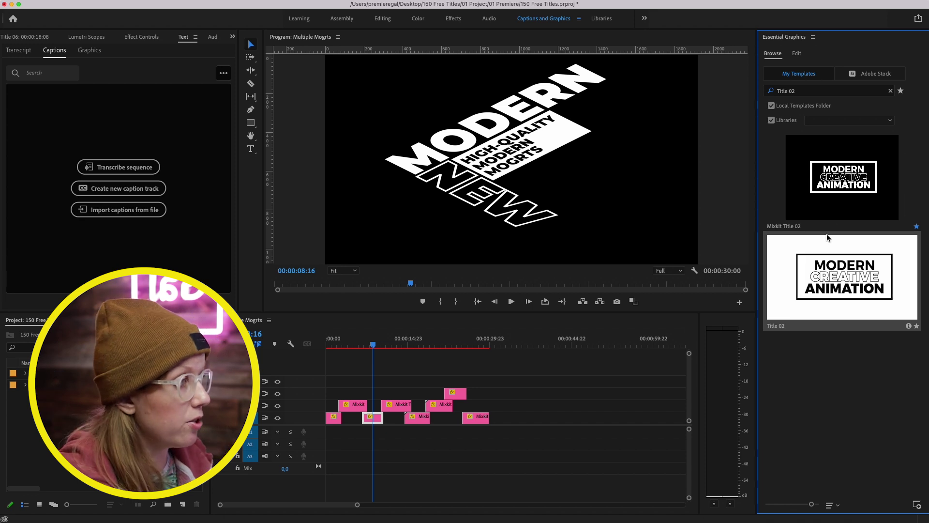
# Step: Delete the Mixkit Title 02 template, confirming with OK
pyautogui.rightClick(893, 223)
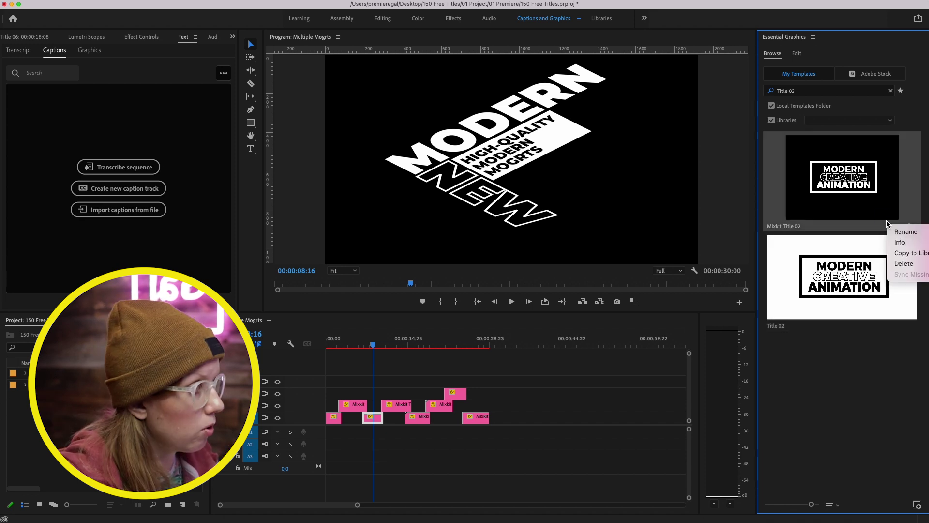
pyautogui.click(901, 266)
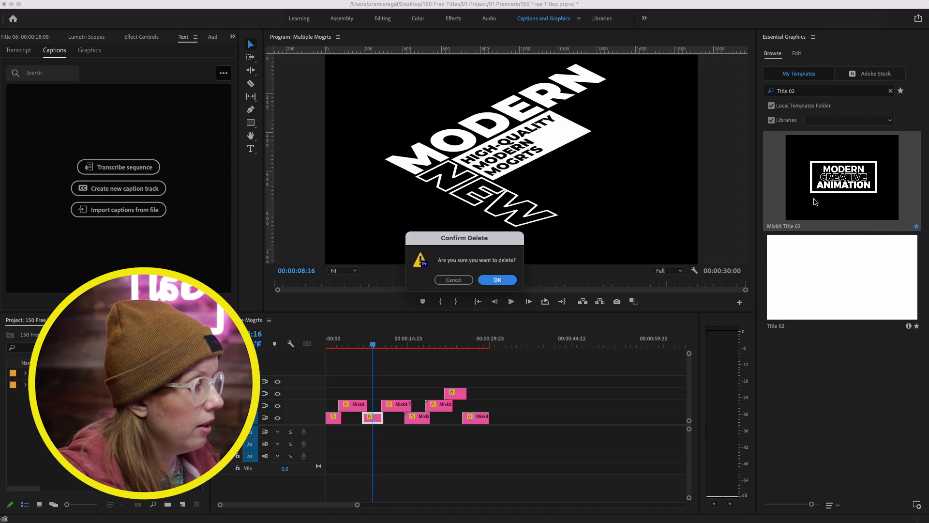
pyautogui.click(504, 280)
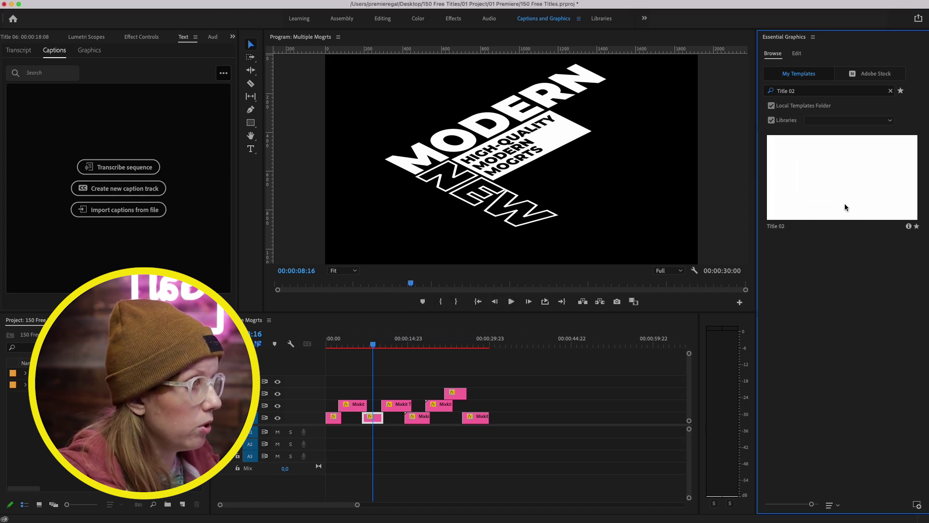
# Step: Search the templates for 'mixkit' to list the remaining Mixkit templates
pyautogui.click(797, 91)
pyautogui.write('mixkit')
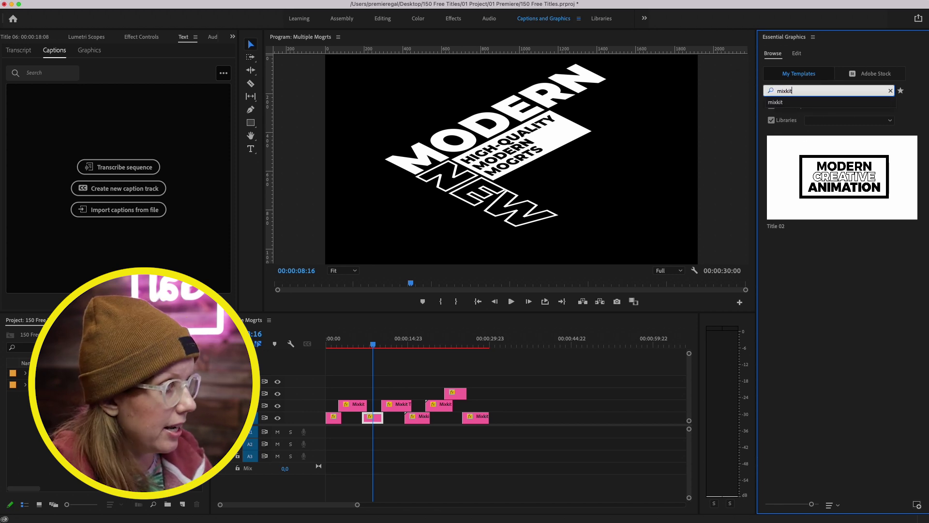
pyautogui.press('Return')
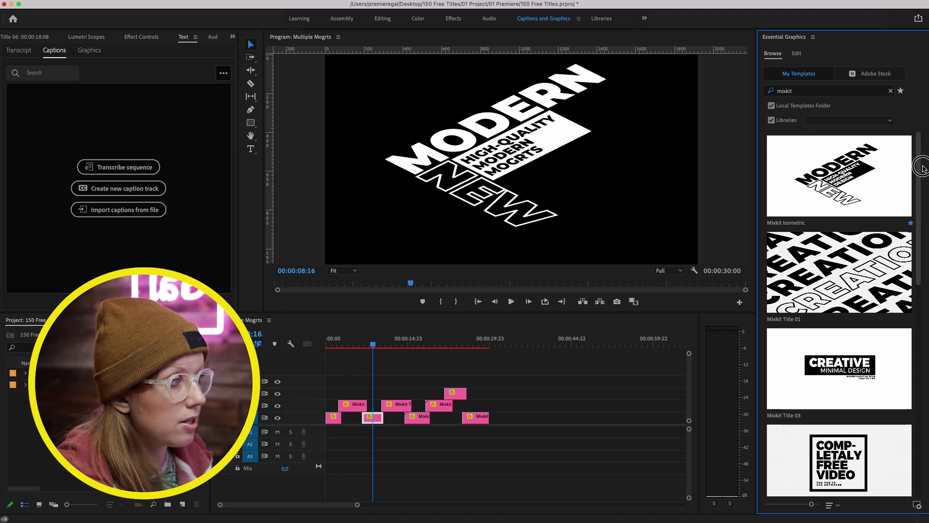
# Step: Create Sequence 02 from the Project panel's New Item menu with the chosen preset
pyautogui.click(135, 440)
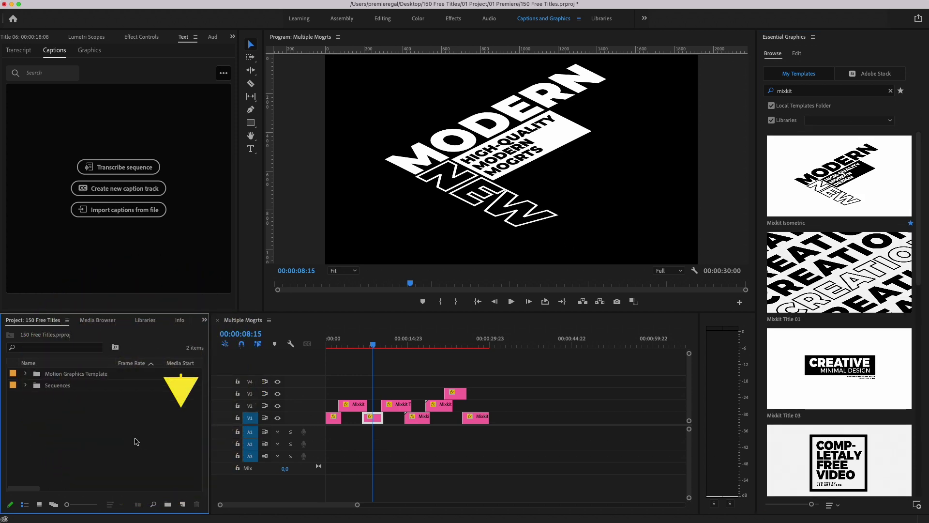
pyautogui.click(183, 505)
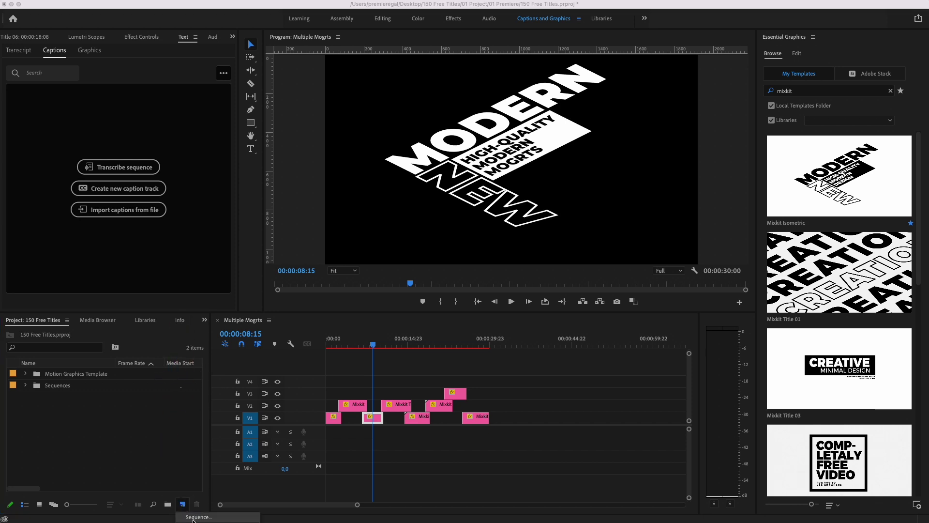
pyautogui.click(197, 517)
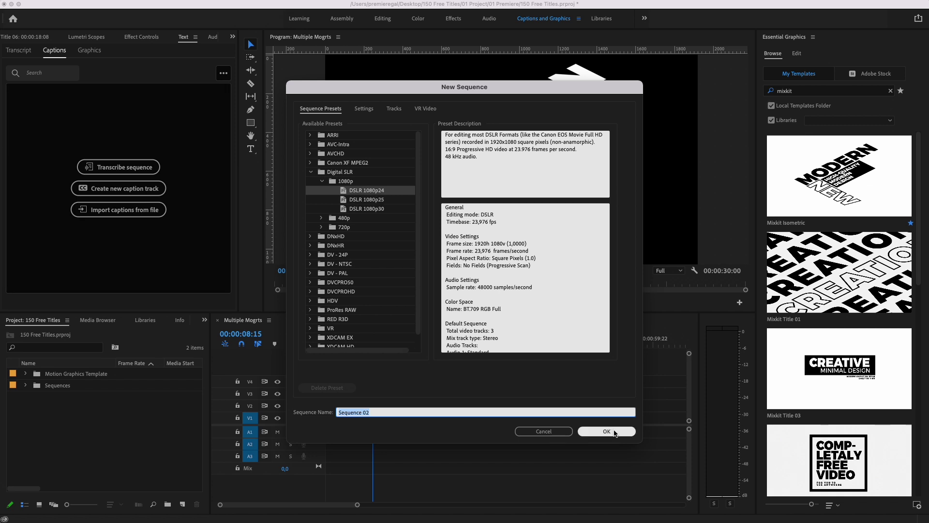
pyautogui.click(613, 431)
# Step: Place Mixkit Isometric at the start of V1, keeping the sequence's existing settings
pyautogui.moveTo(834, 188)
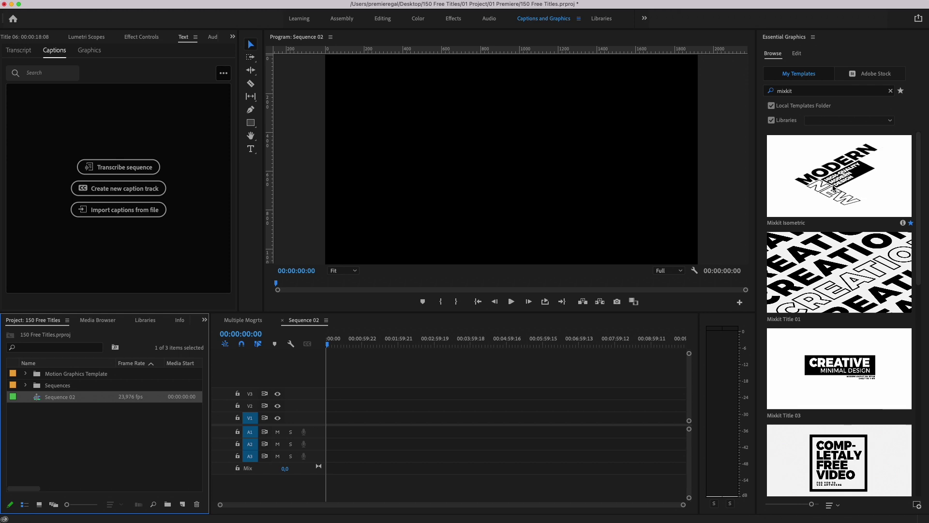
pyautogui.moveTo(834, 185); pyautogui.dragTo(310, 419)
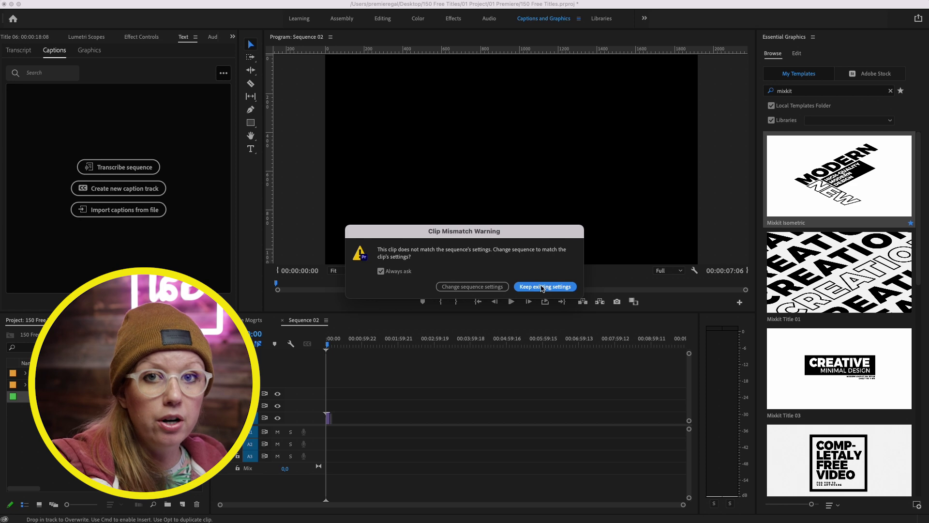
pyautogui.click(542, 287)
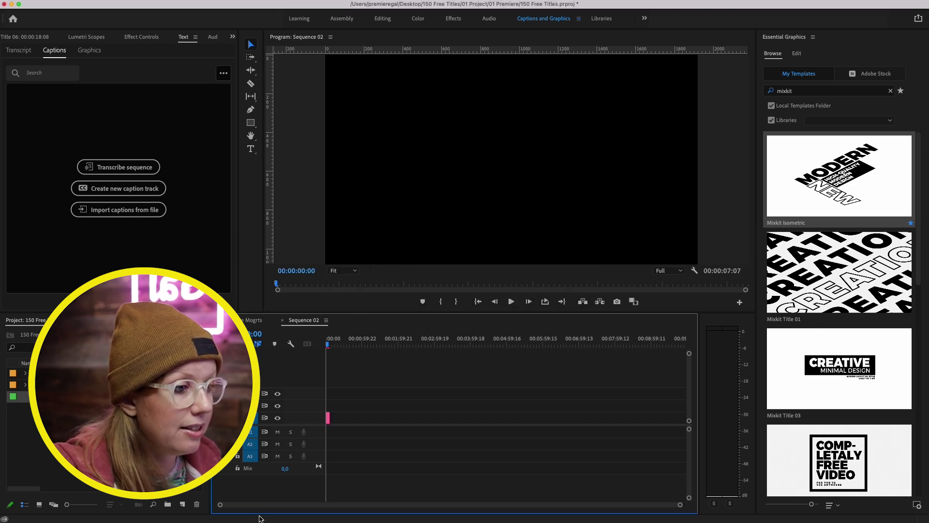
# Step: Zoom the timeline in, select the Mixkit Isometric clip, and scrub until the full title shows
pyautogui.moveTo(224, 506); pyautogui.dragTo(405, 508)
pyautogui.click(373, 418)
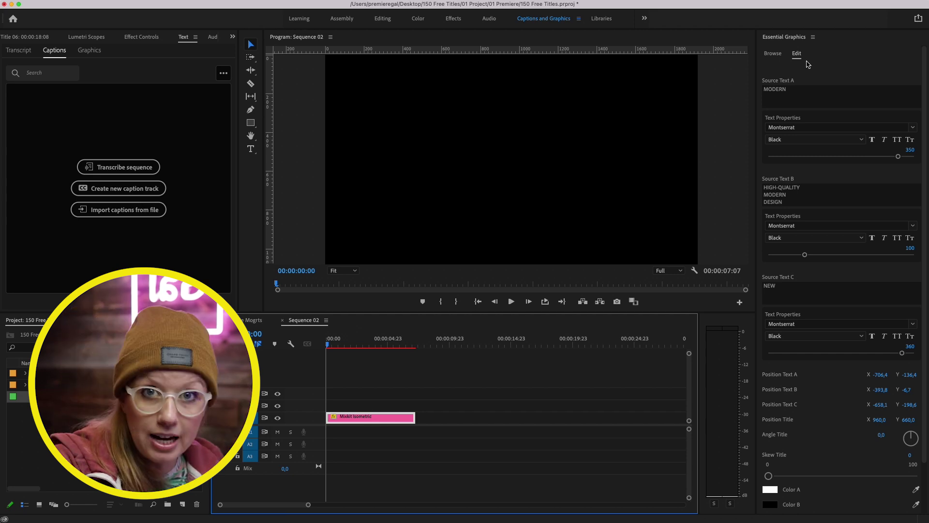
pyautogui.click(347, 344)
pyautogui.moveTo(348, 343); pyautogui.dragTo(360, 344)
# Step: Change Source Text A to PREMIERE, Source Text C to GAL, and DESIGN to TUTORIALS
pyautogui.click(790, 96)
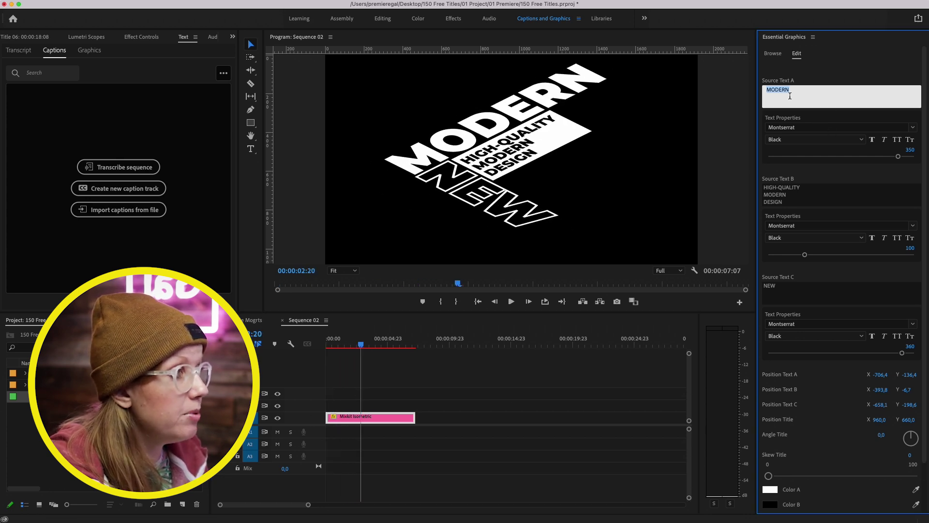
pyautogui.write('PREMIERE')
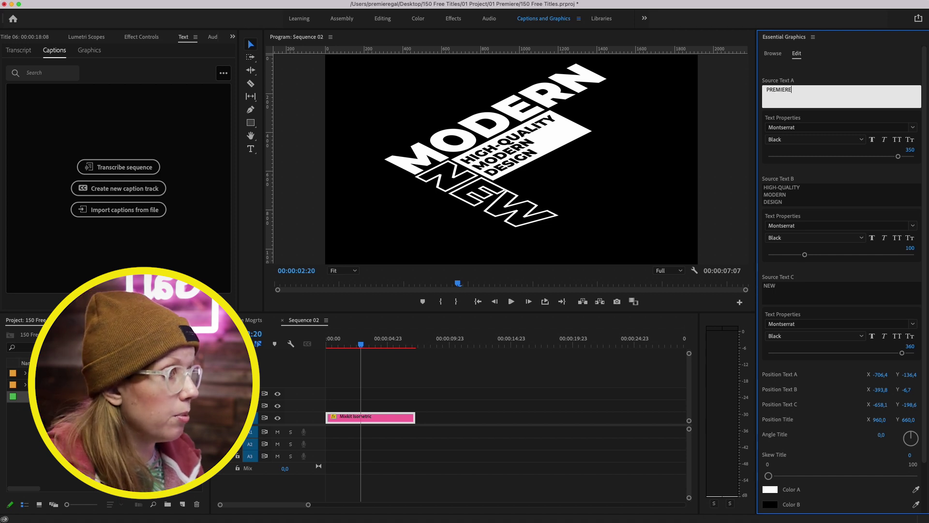
pyautogui.click(822, 196)
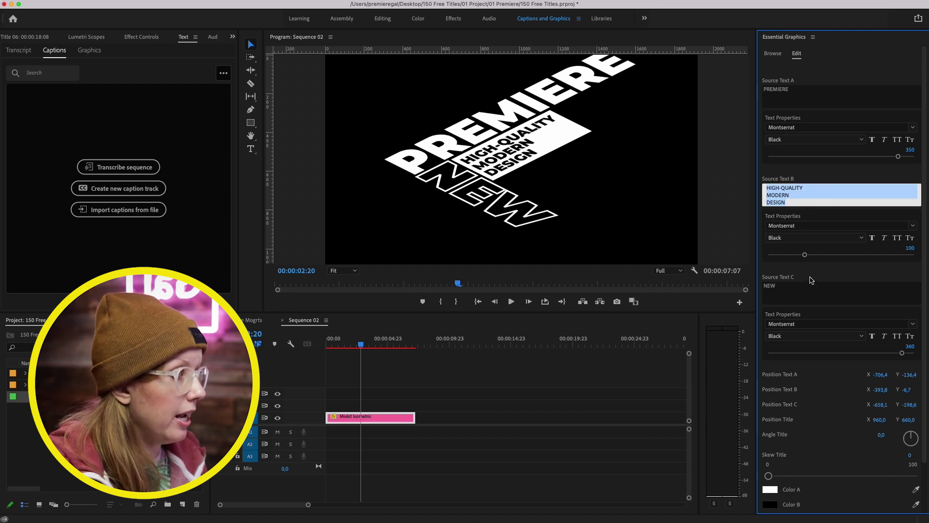
pyautogui.click(798, 287)
pyautogui.write('GAL')
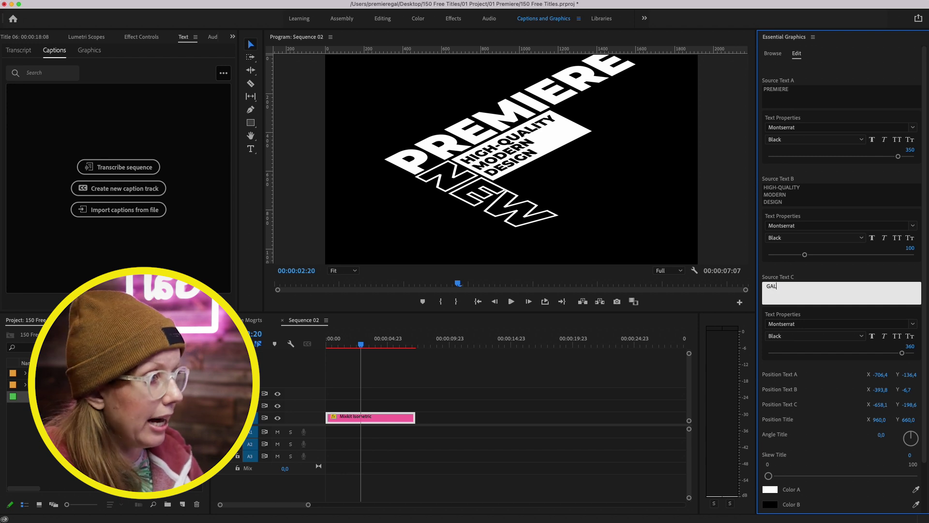
pyautogui.moveTo(790, 195); pyautogui.dragTo(761, 202)
pyautogui.write('TUTORIALS')
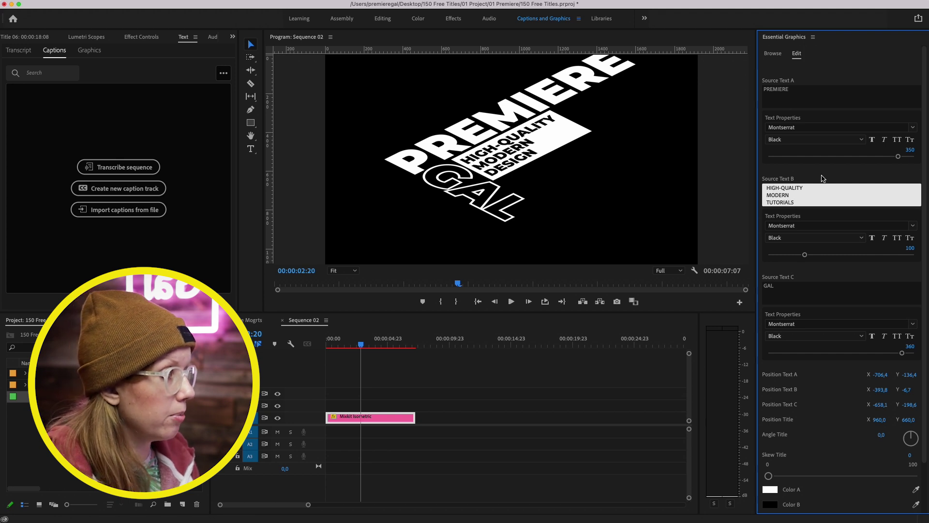
pyautogui.click(823, 178)
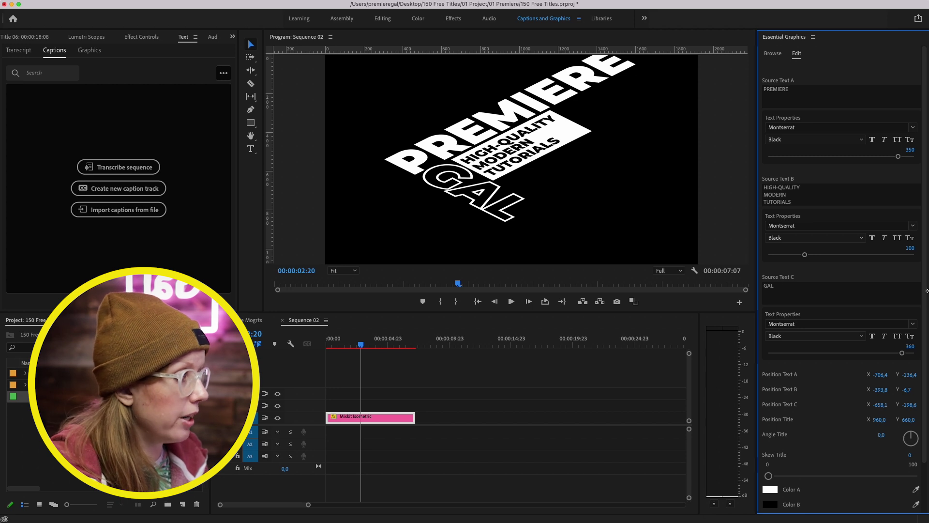
pyautogui.moveTo(923, 295); pyautogui.dragTo(922, 351)
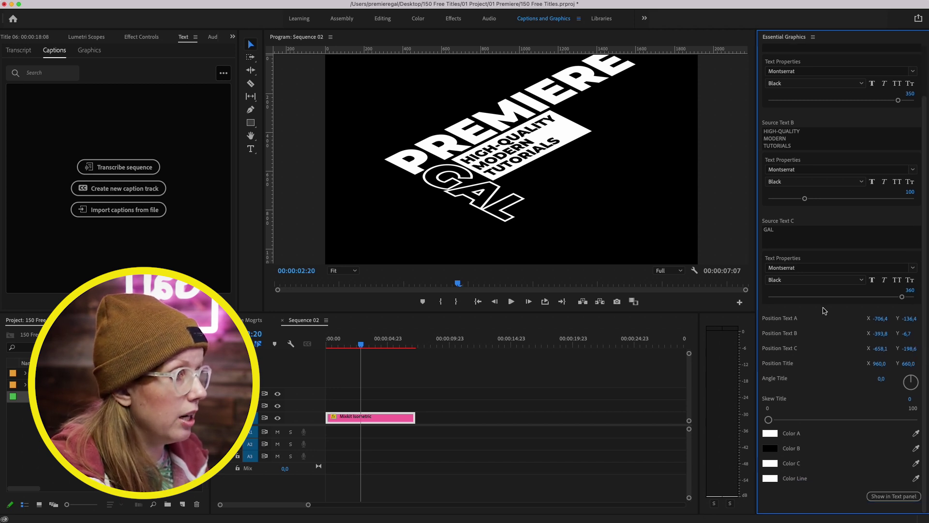
# Step: Shrink the PREMIERE text size from 350 to 326
pyautogui.scroll(3, 807, 316)
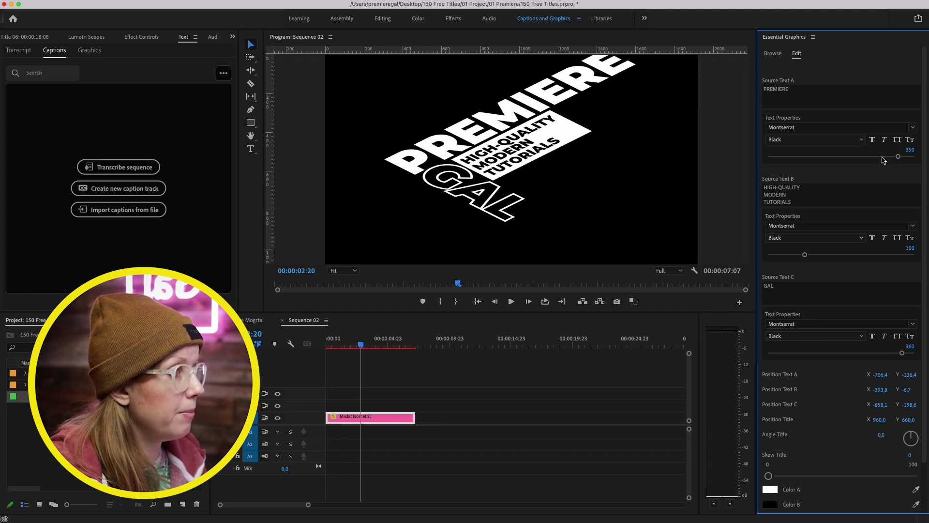
pyautogui.moveTo(899, 158); pyautogui.dragTo(888, 160)
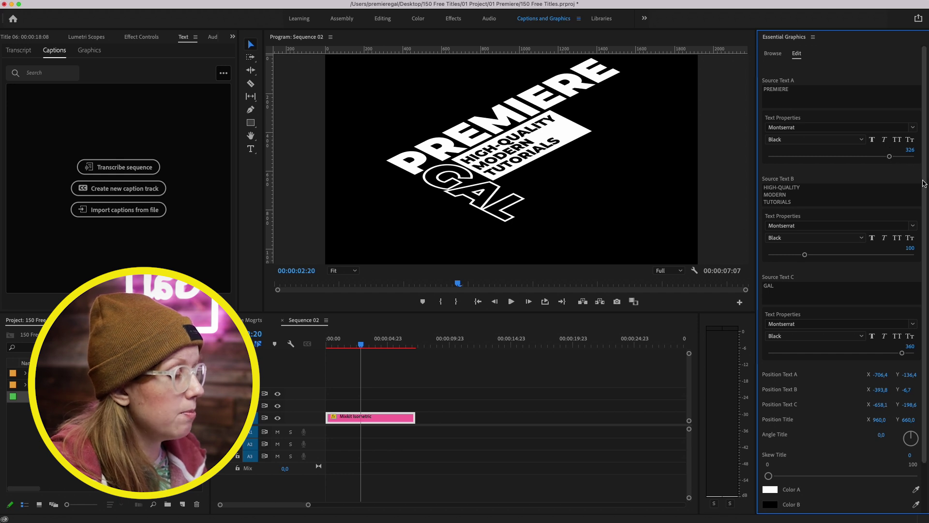
pyautogui.scroll(-3, 924, 183)
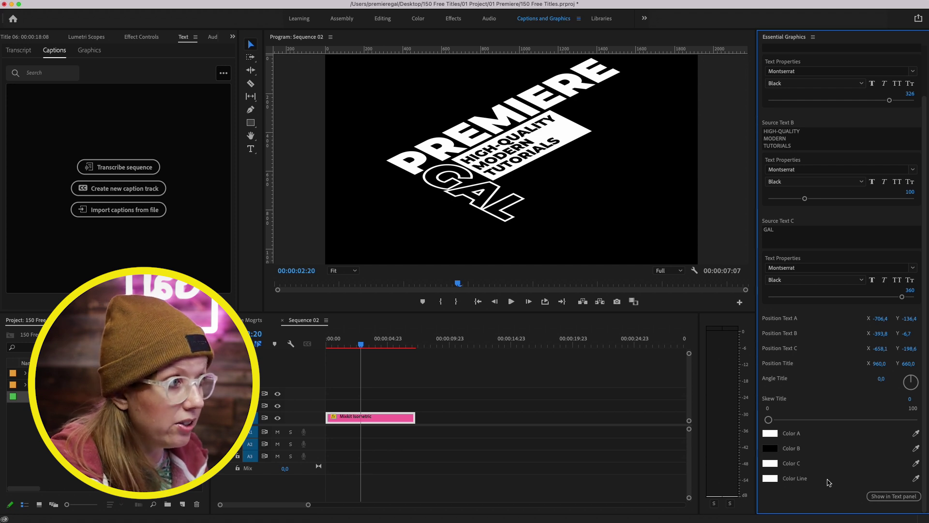
# Step: Set the line colour to bright yellow E8F20D and play the title from the start
pyautogui.click(770, 479)
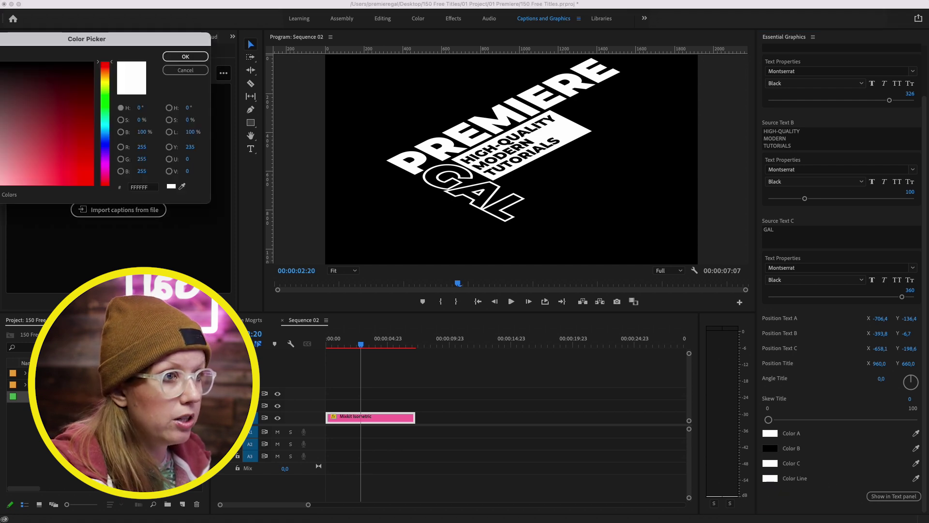
pyautogui.moveTo(30, 42); pyautogui.dragTo(359, 204)
pyautogui.click(431, 244)
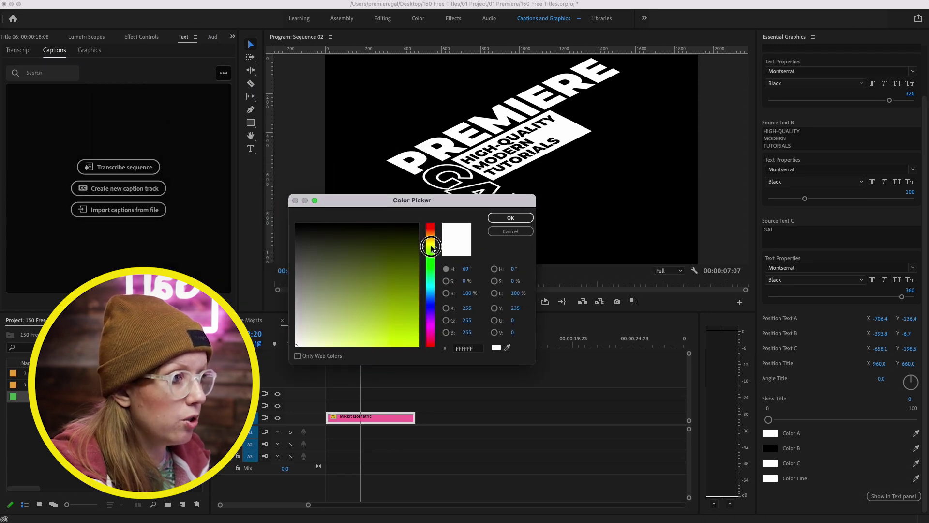
pyautogui.moveTo(396, 339); pyautogui.dragTo(413, 341)
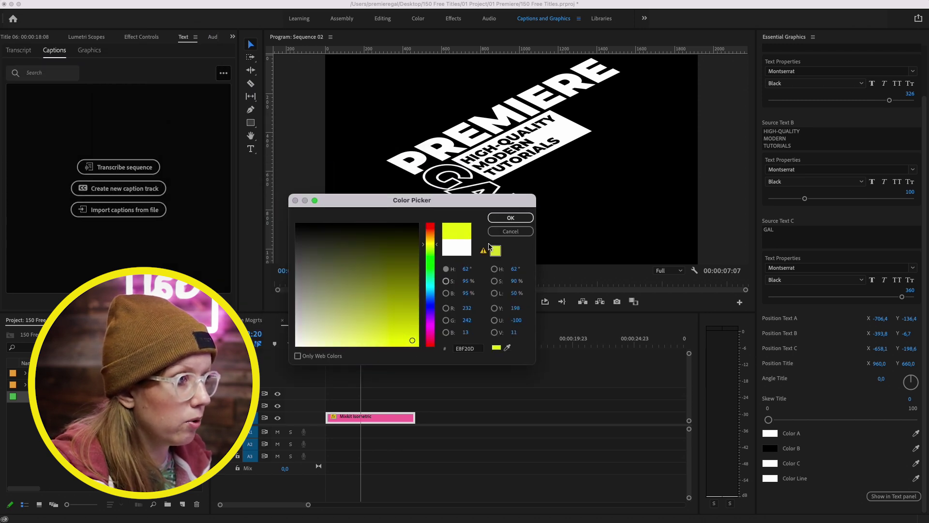
pyautogui.click(511, 218)
pyautogui.press('Home')
pyautogui.press('space')
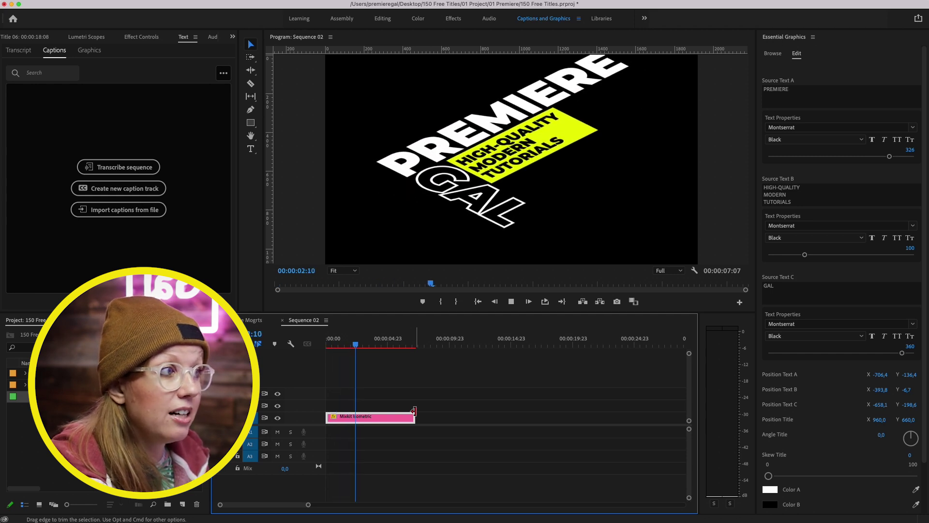
# Step: Trim the Mixkit Isometric clip's end to a 00:00:04:07 duration and play it back
pyautogui.press('space')
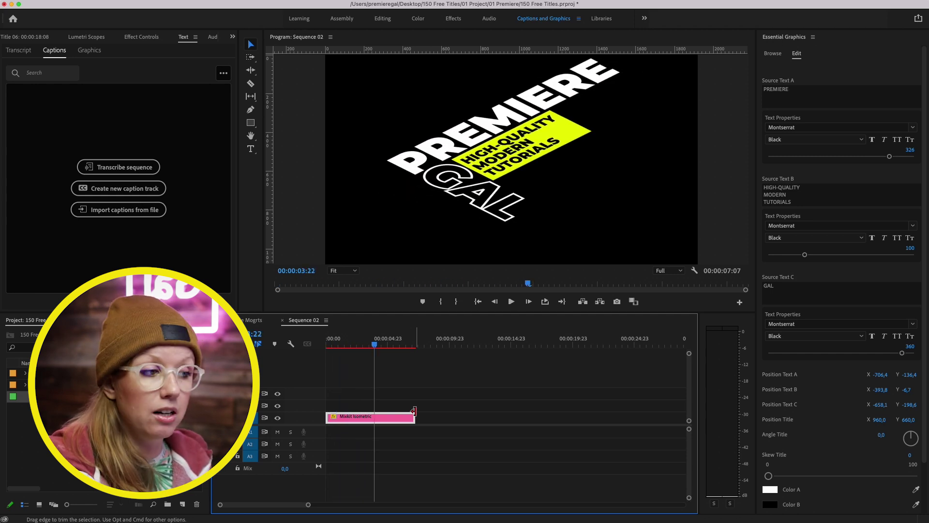
pyautogui.moveTo(374, 343)
pyautogui.mouseDown()
pyautogui.moveTo(415, 342)
pyautogui.moveTo(379, 342)
pyautogui.mouseUp()
pyautogui.moveTo(415, 419); pyautogui.dragTo(377, 419)
pyautogui.moveTo(378, 343); pyautogui.dragTo(301, 337)
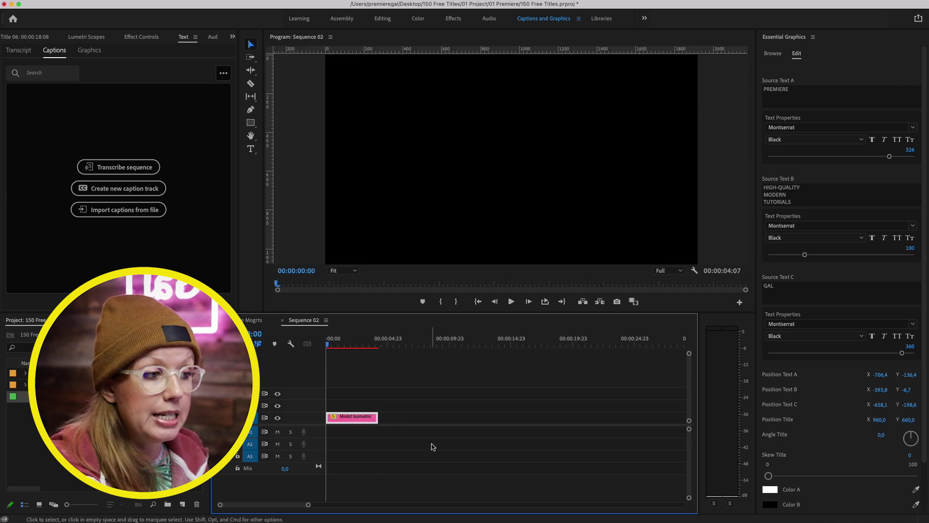
pyautogui.press('space')
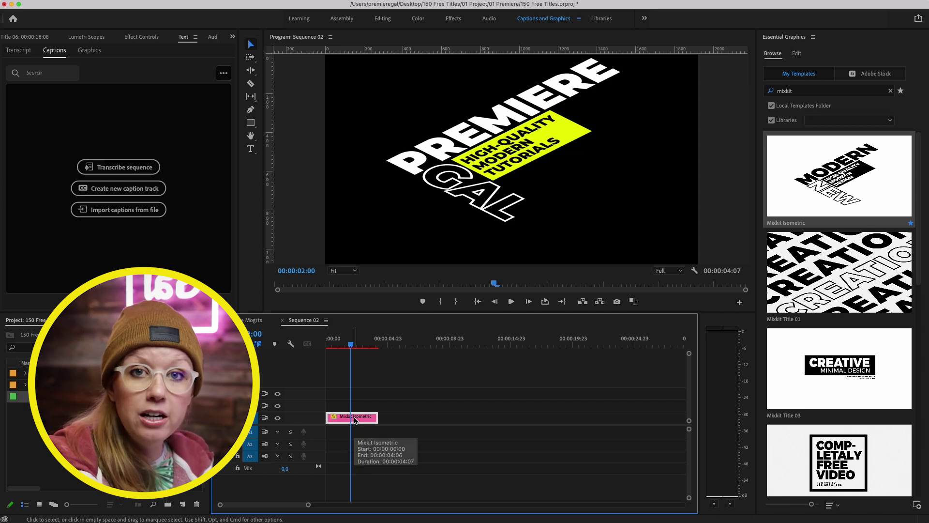
# Step: Add a second Isometric title copy on V2 near 00:00:09, then delete it
pyautogui.moveTo(358, 419); pyautogui.dragTo(436, 407)
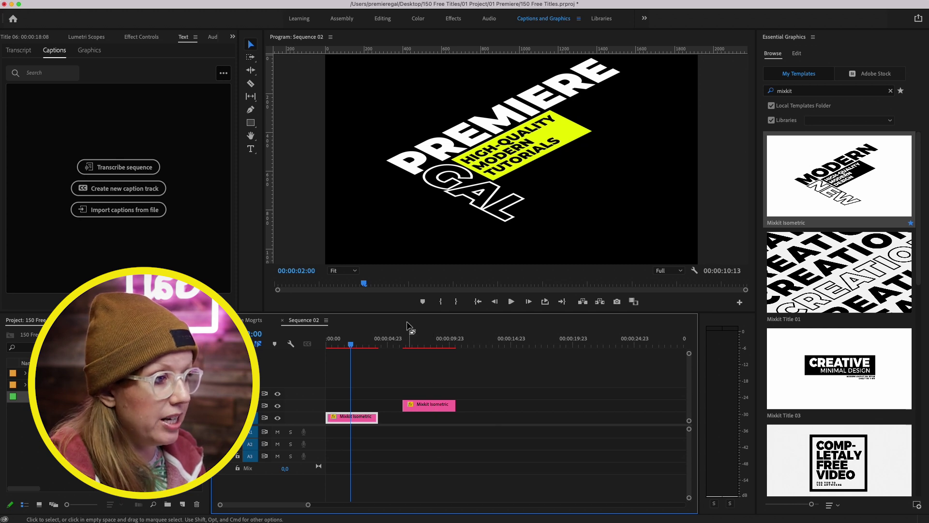
pyautogui.click(423, 338)
pyautogui.click(432, 409)
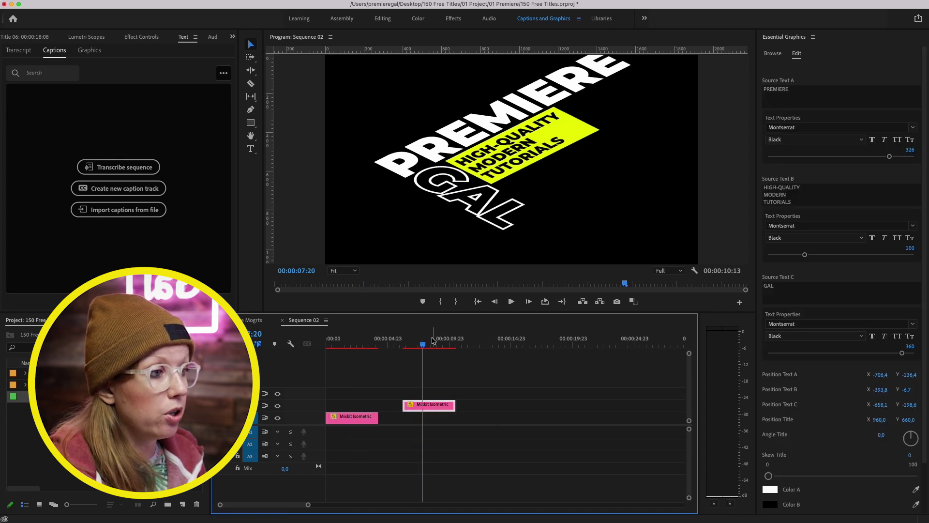
pyautogui.click(772, 52)
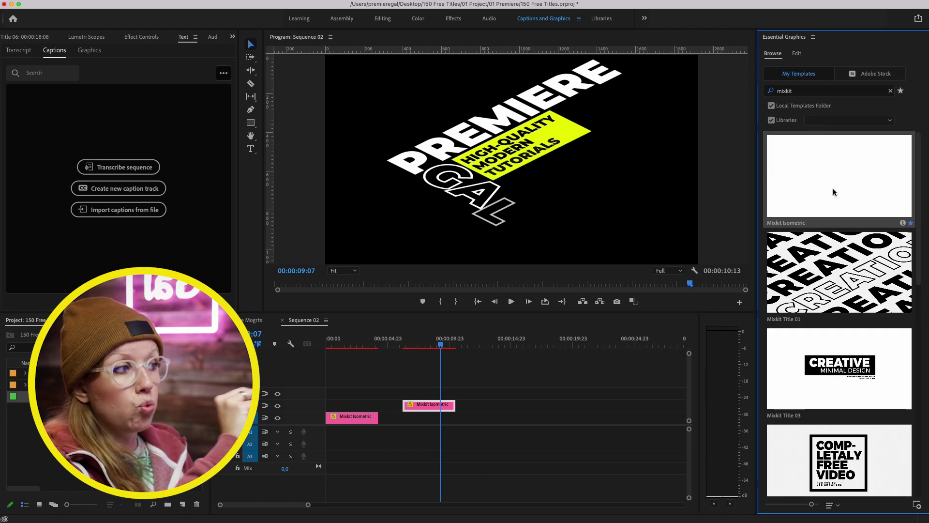
pyautogui.click(419, 405)
pyautogui.press('Delete')
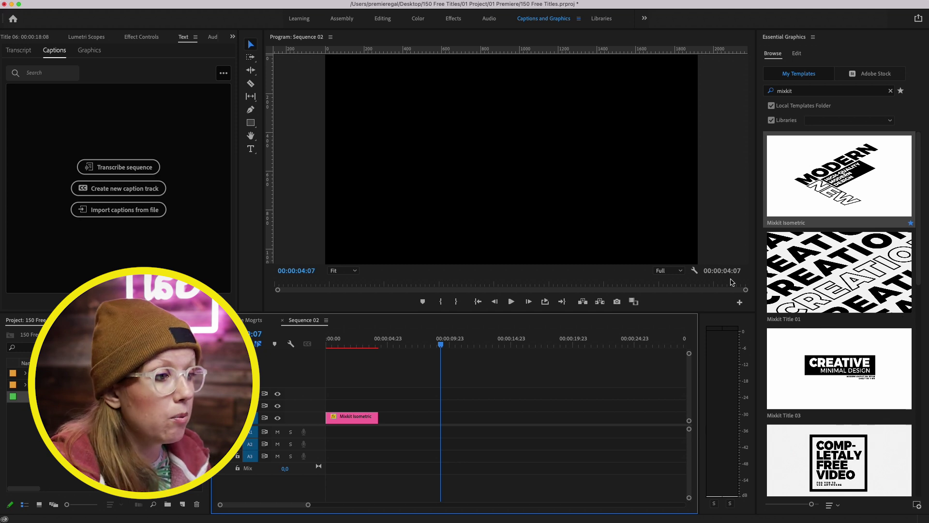
# Step: Open the Multiple Mogrts sequence and scrub its titles to 00:00:20:09
pyautogui.click(245, 320)
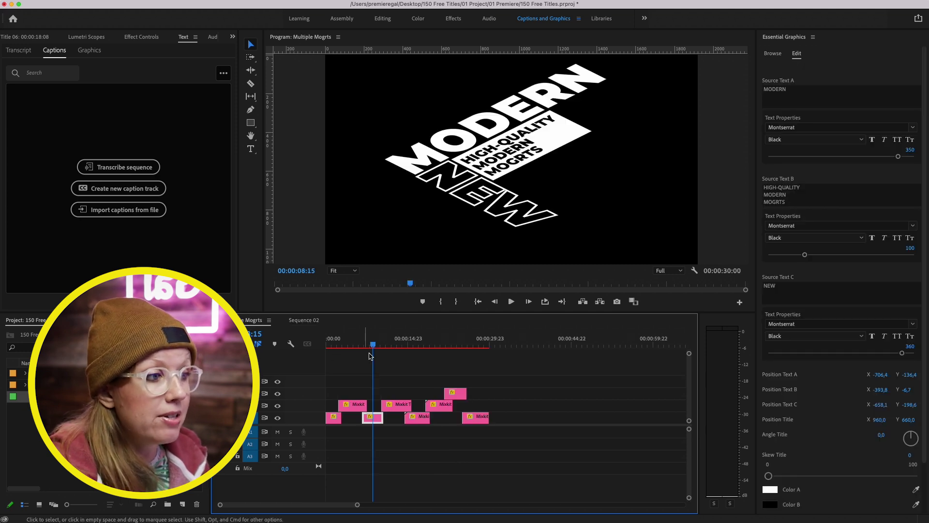
pyautogui.click(395, 344)
pyautogui.moveTo(415, 344); pyautogui.dragTo(437, 345)
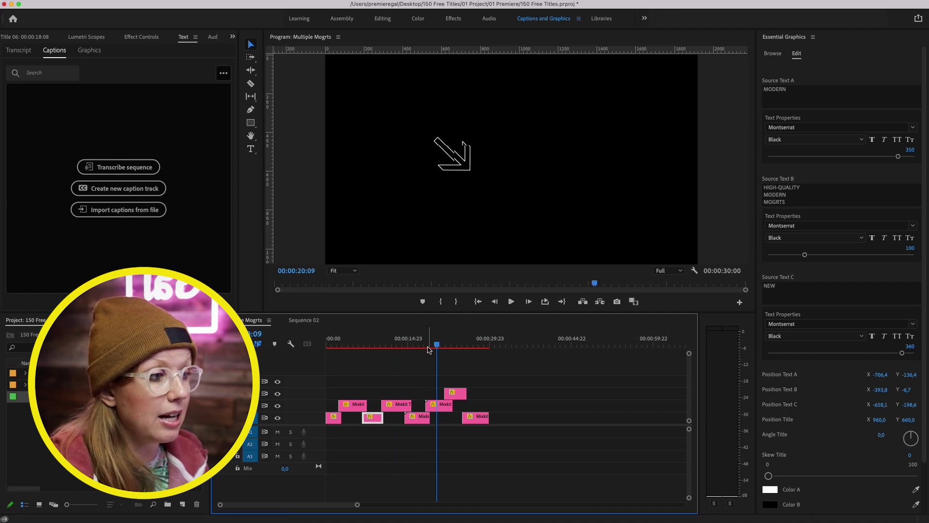
# Step: List the sequence's graphics text entries, edit the V3 CREATION text, and search the list
pyautogui.click(103, 53)
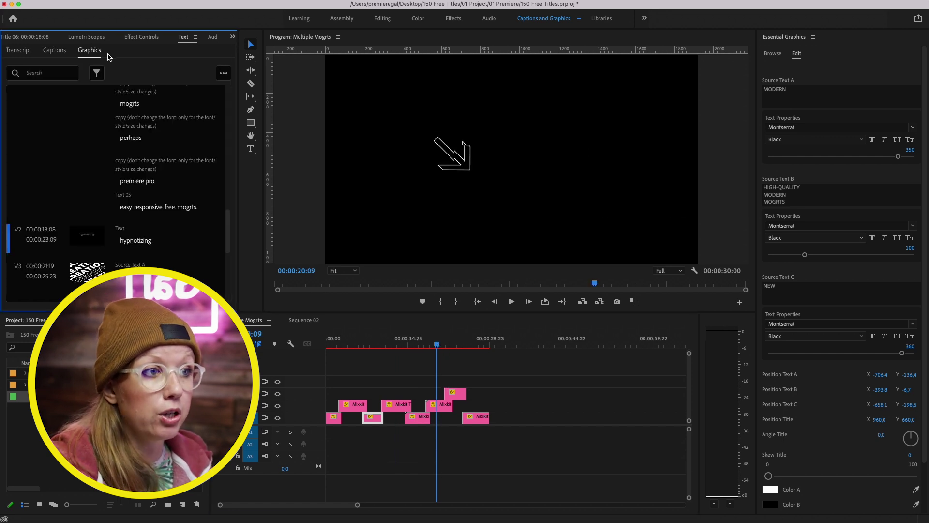
pyautogui.moveTo(228, 234); pyautogui.dragTo(222, 267)
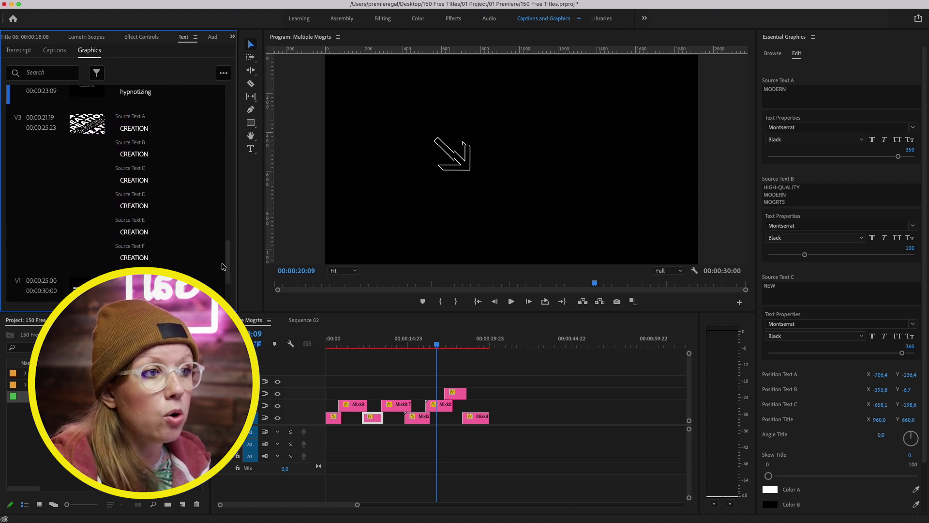
pyautogui.doubleClick(131, 132)
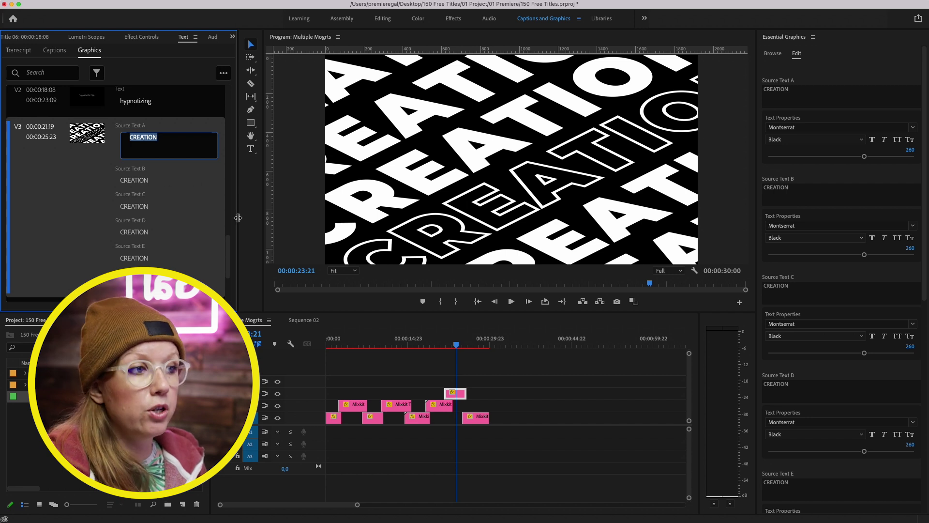
pyautogui.moveTo(227, 252); pyautogui.dragTo(227, 95)
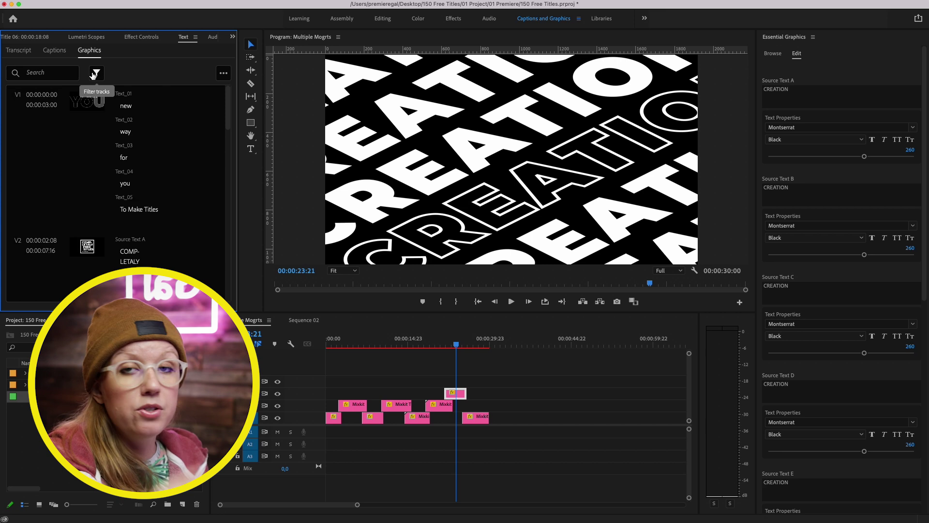
pyautogui.click(52, 72)
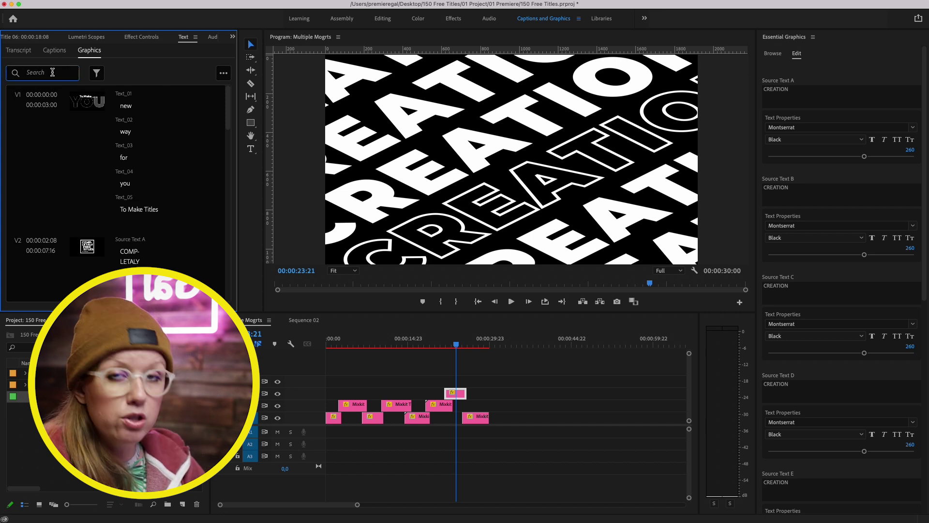